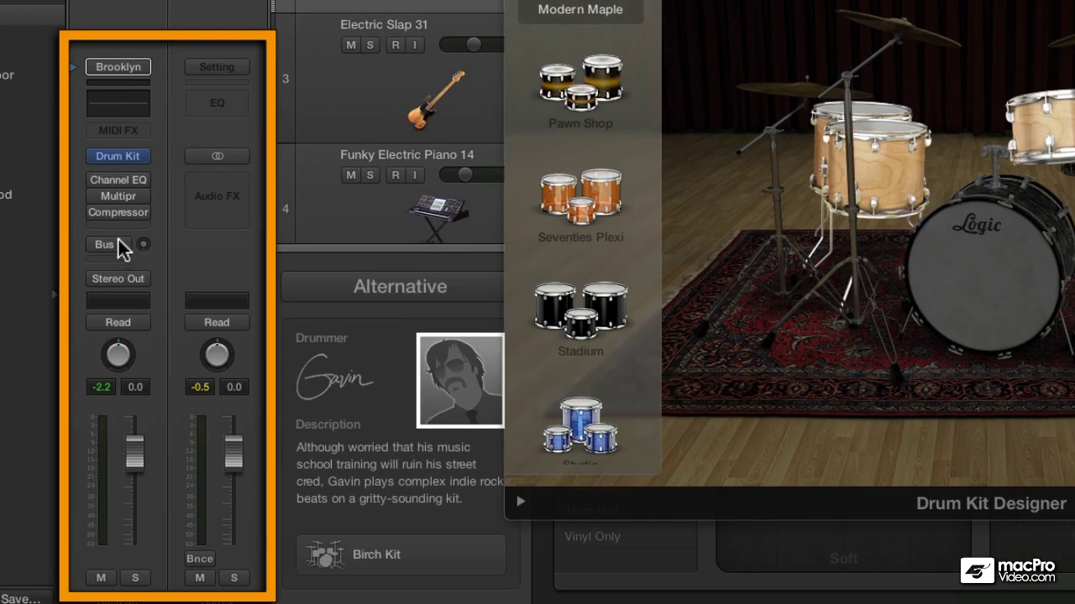
Switch the Birch Kit's Drum Kit Designer to Multi Output.
click(143, 162)
mouse_move(142, 161)
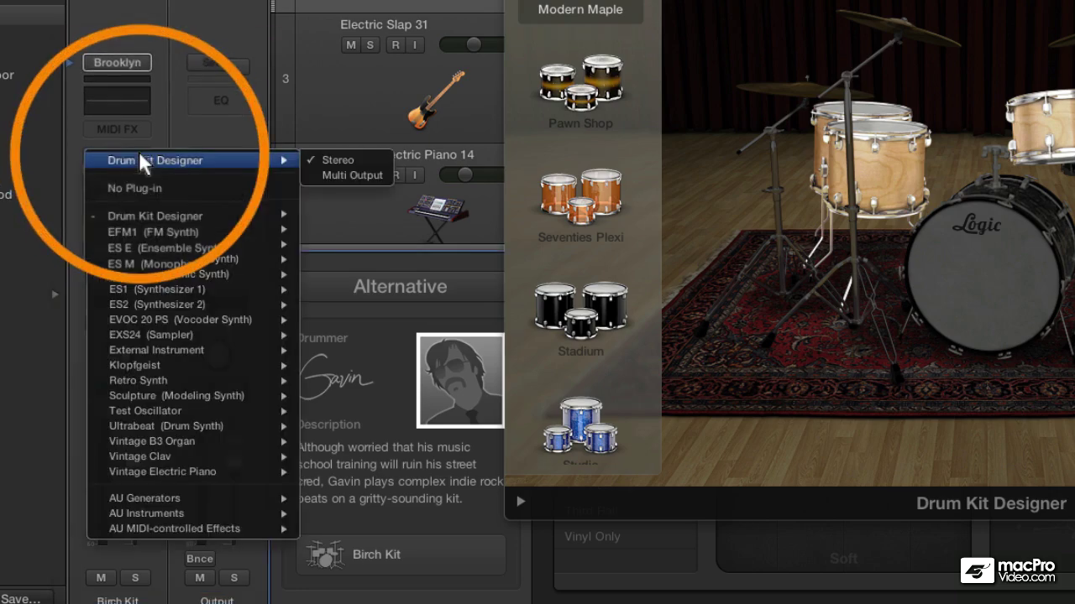
click(347, 174)
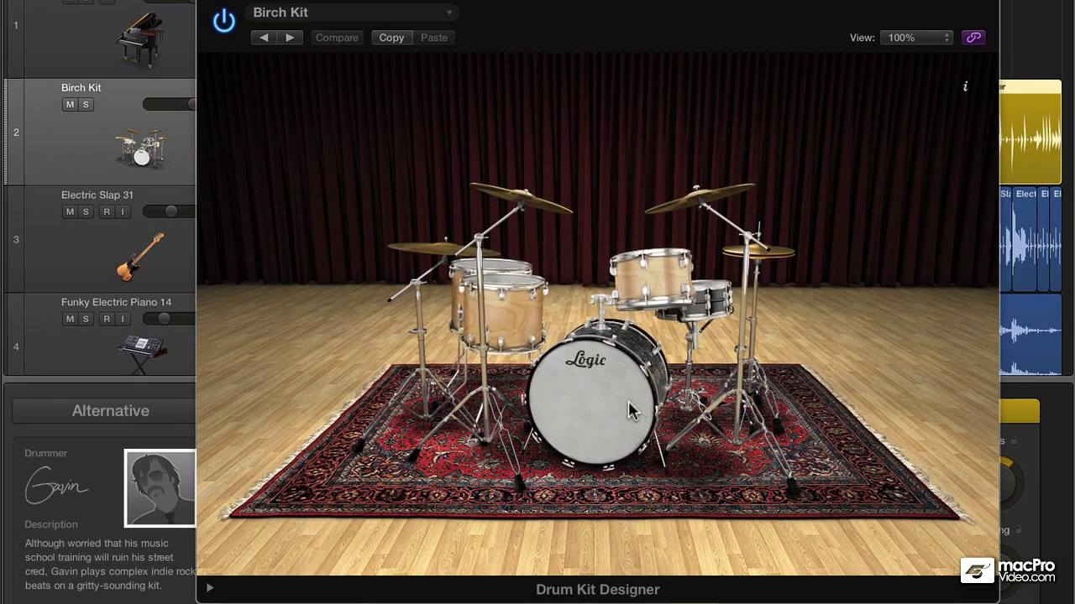
Inspect the kick drum choices and extended kit parameters, then close the Drum Kit Designer window.
click(631, 409)
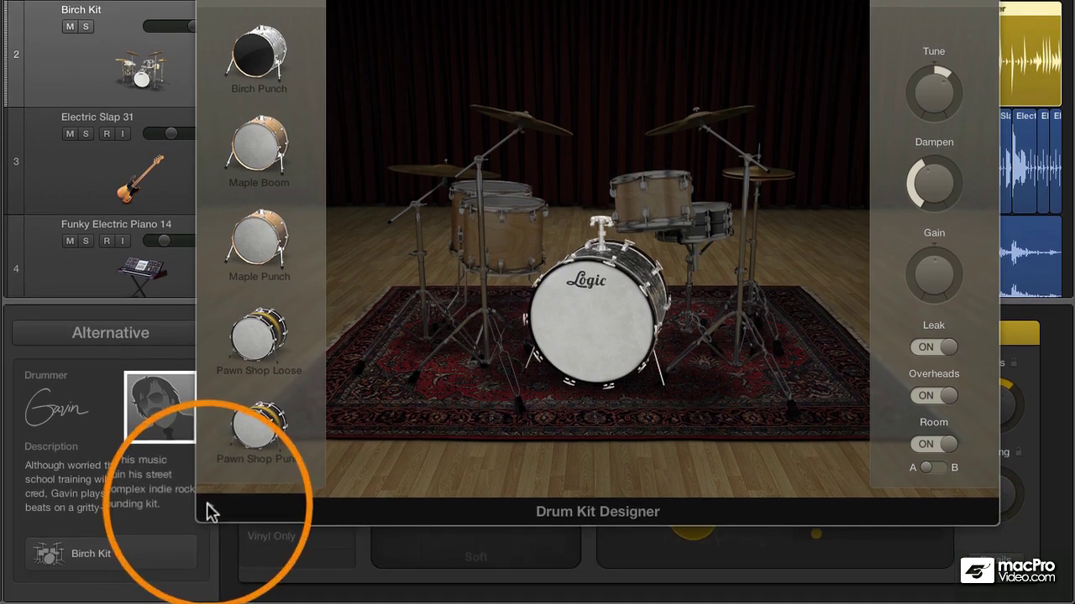
click(210, 588)
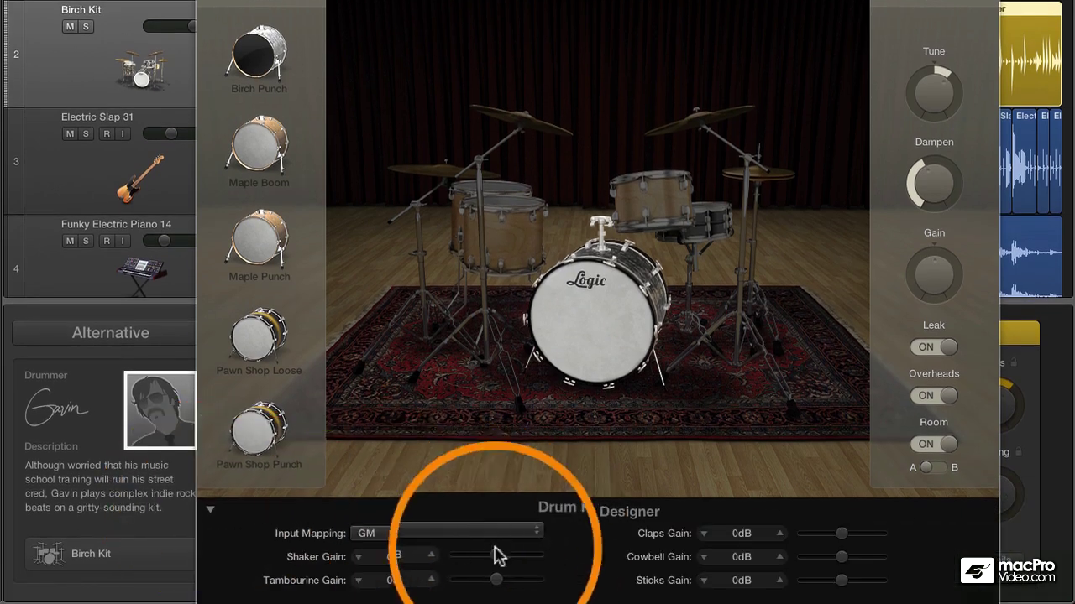
click(210, 509)
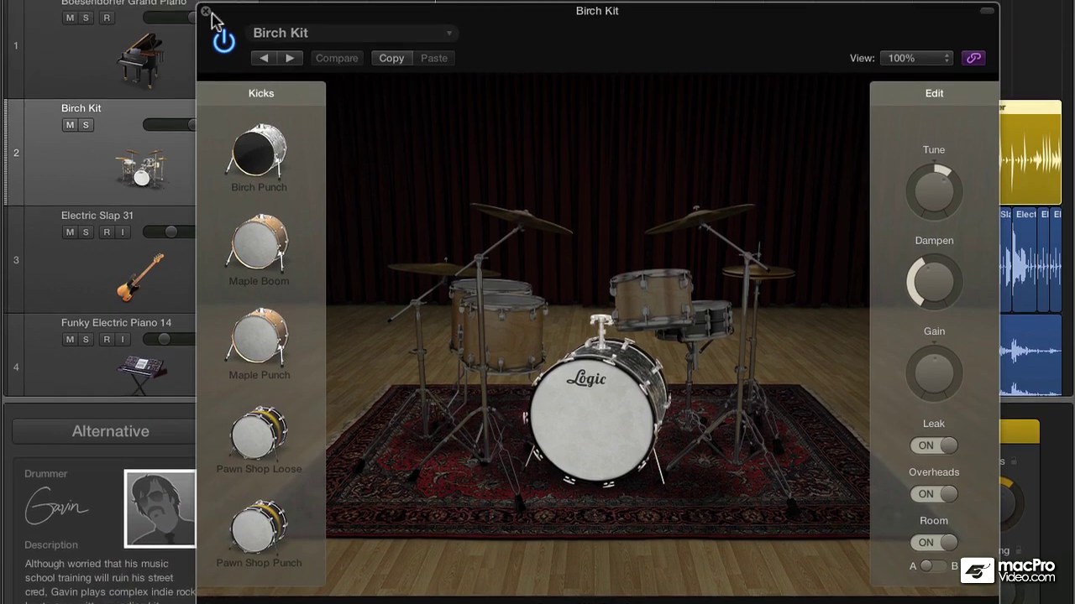
click(205, 12)
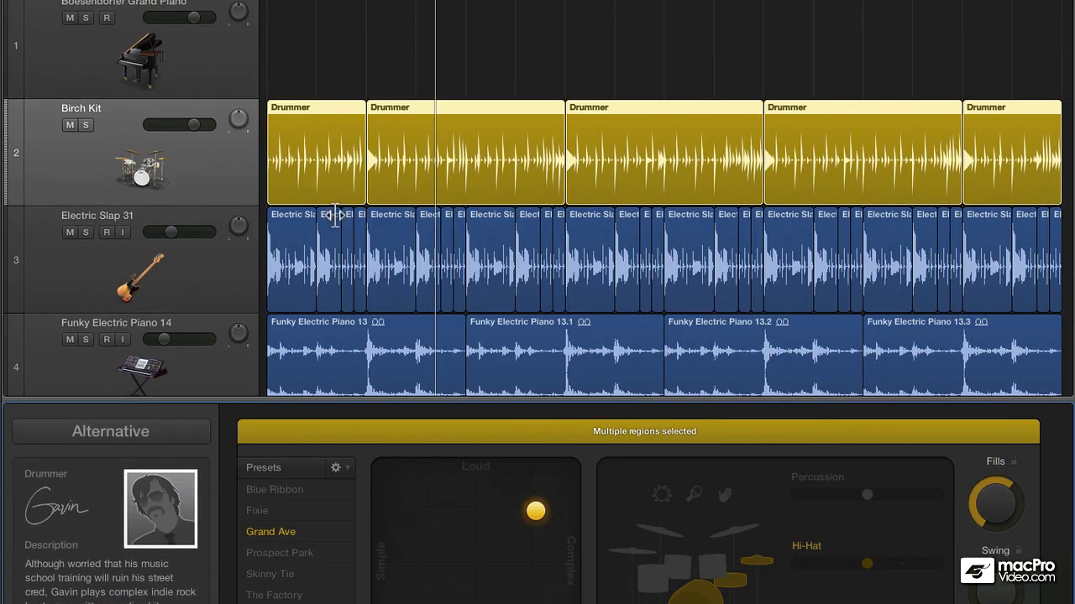
Open the Mixer and add separate aux strips for every Drum Kit Designer output.
key(x)
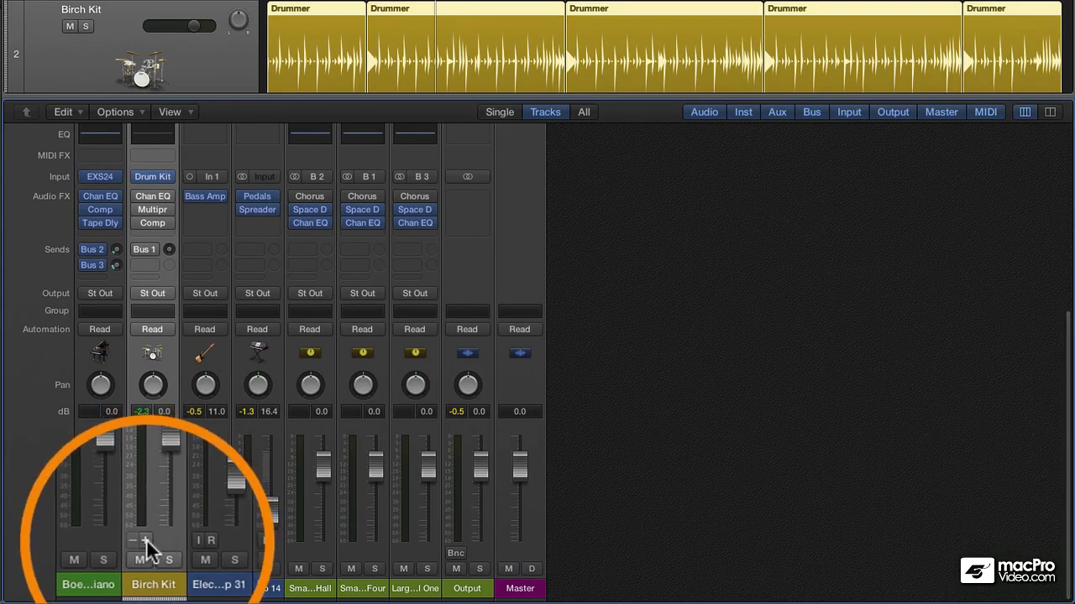
click(146, 538)
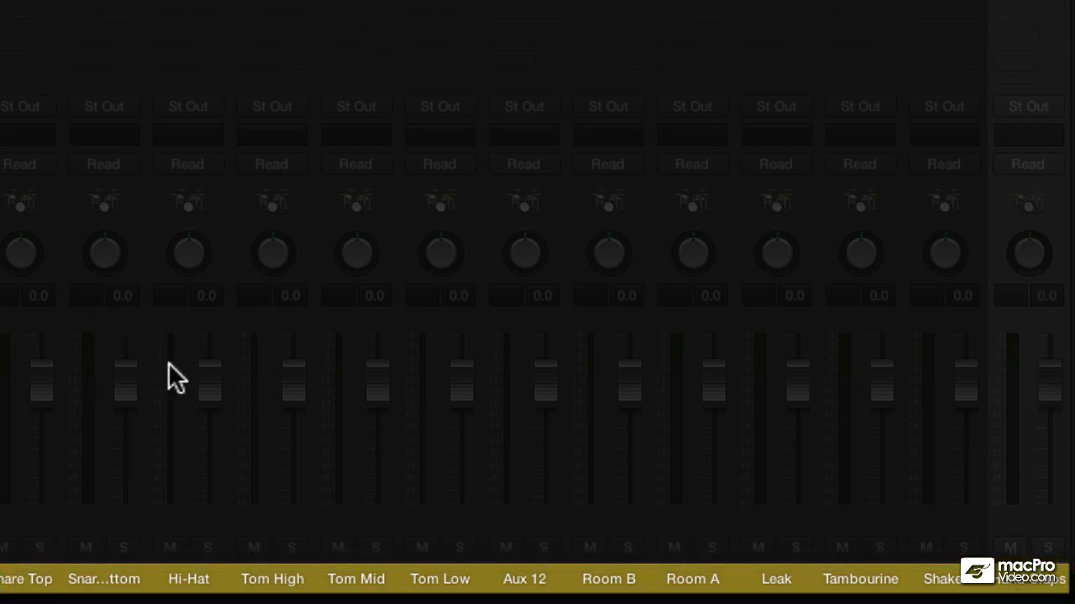
Play the drums, solo the snare and Room A channels to audition them, then mute Room A.
key(space)
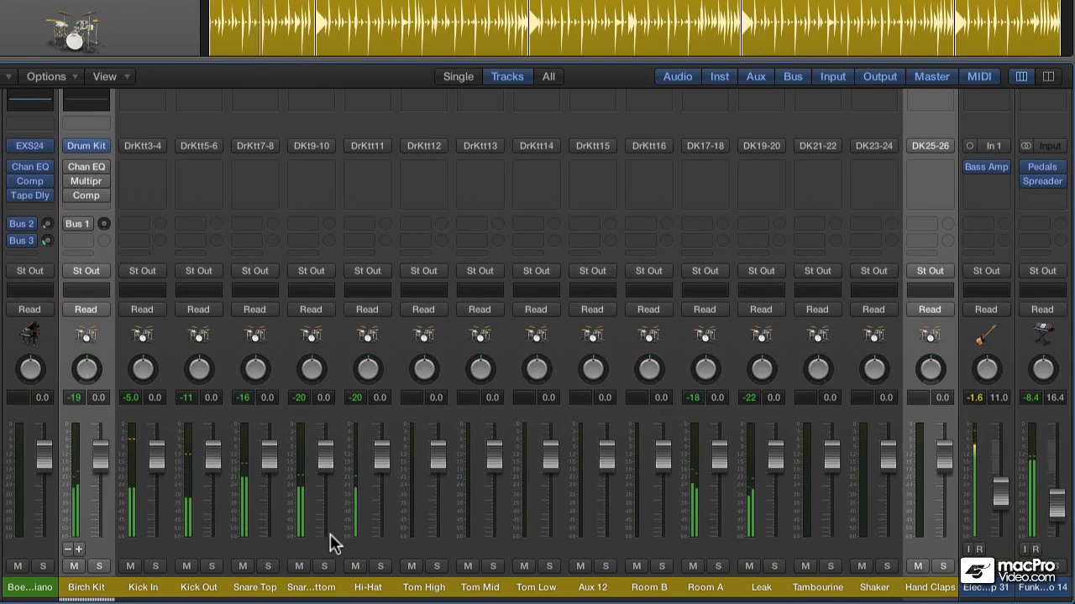
click(325, 568)
click(269, 566)
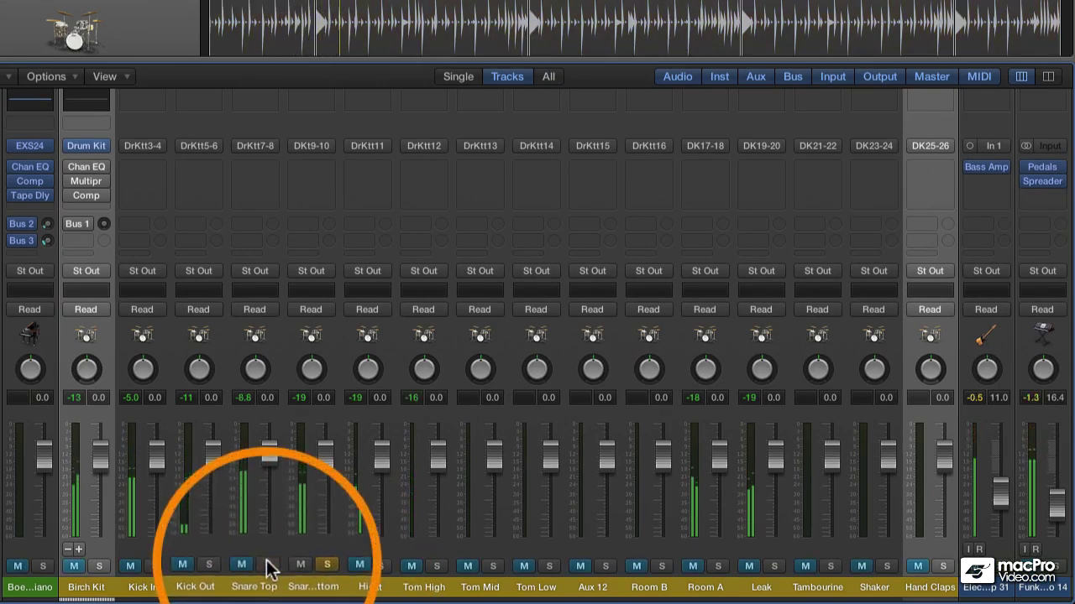
click(327, 566)
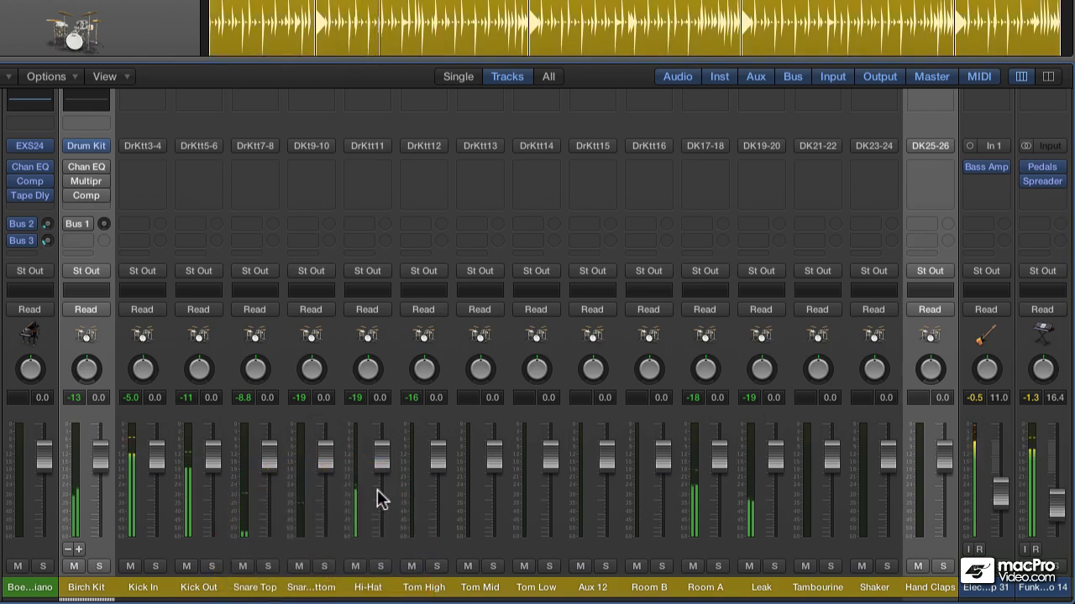
click(718, 567)
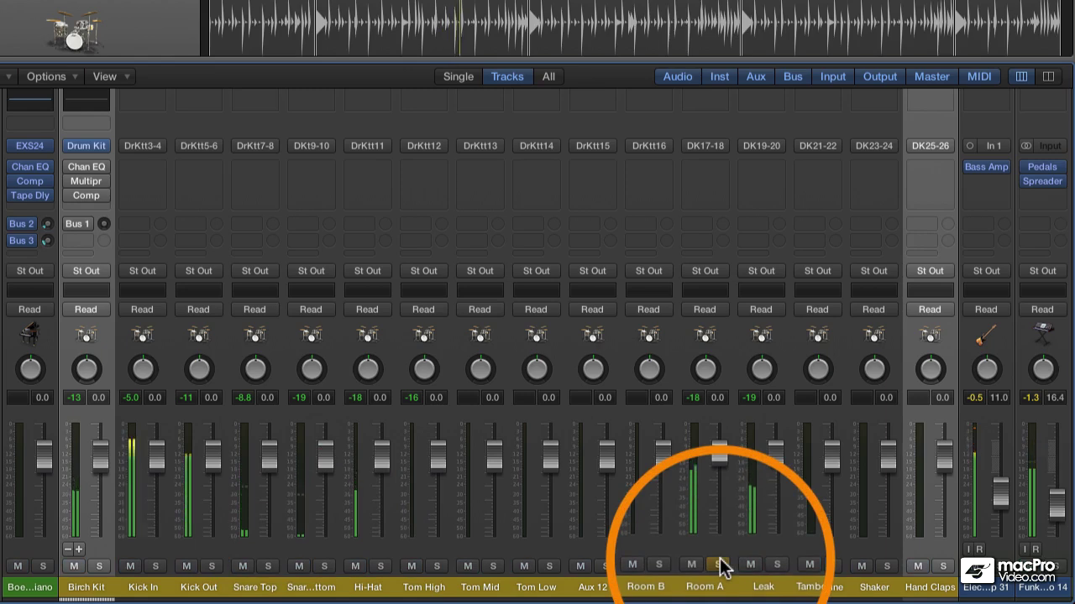
click(719, 567)
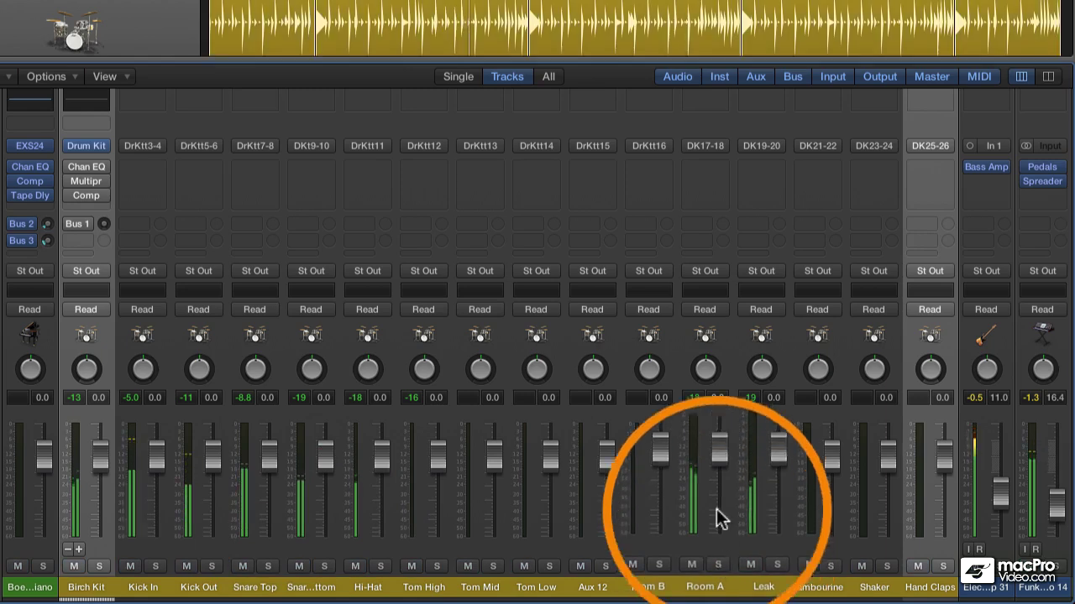
click(693, 566)
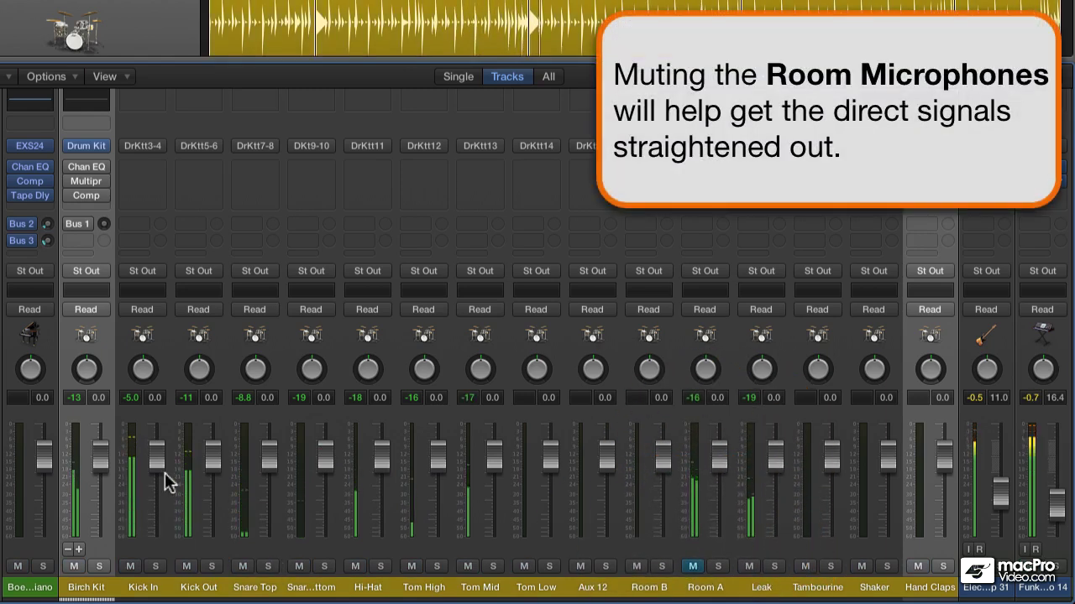
Solo Kick In and Kick Out, and lower Kick In to -1.7.
click(155, 566)
mouse_move(155, 566)
mouse_down()
mouse_move(211, 571)
mouse_move(216, 541)
mouse_move(211, 568)
mouse_move(158, 569)
mouse_move(213, 484)
mouse_move(195, 509)
mouse_up()
drag(154, 450, 156, 468)
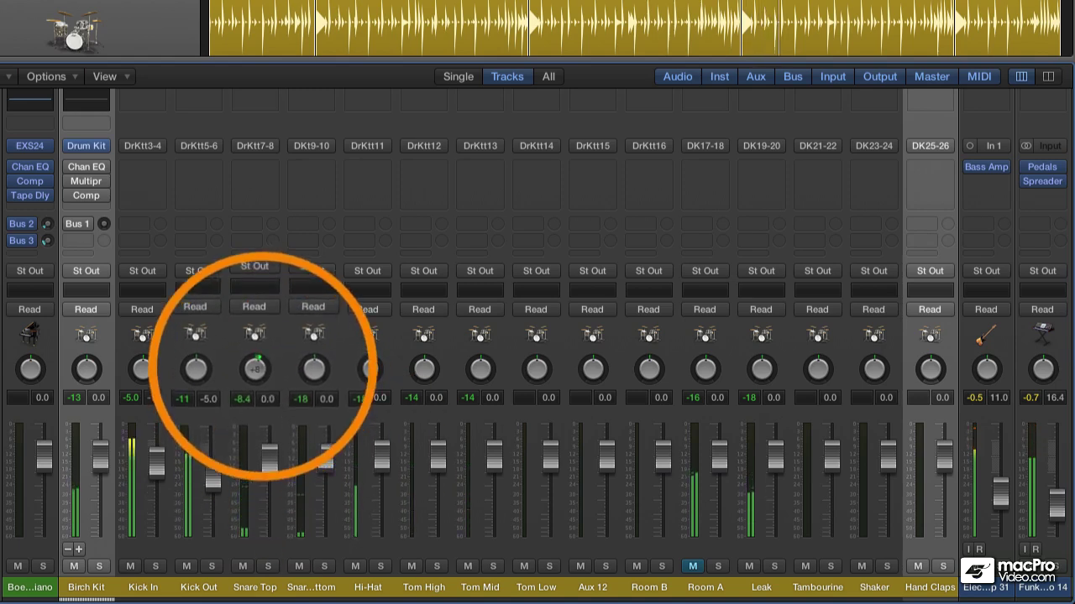
Pan Snare Top and Snare Bottom to +10, checking Snare Top in solo.
click(260, 368)
drag(263, 368, 311, 351)
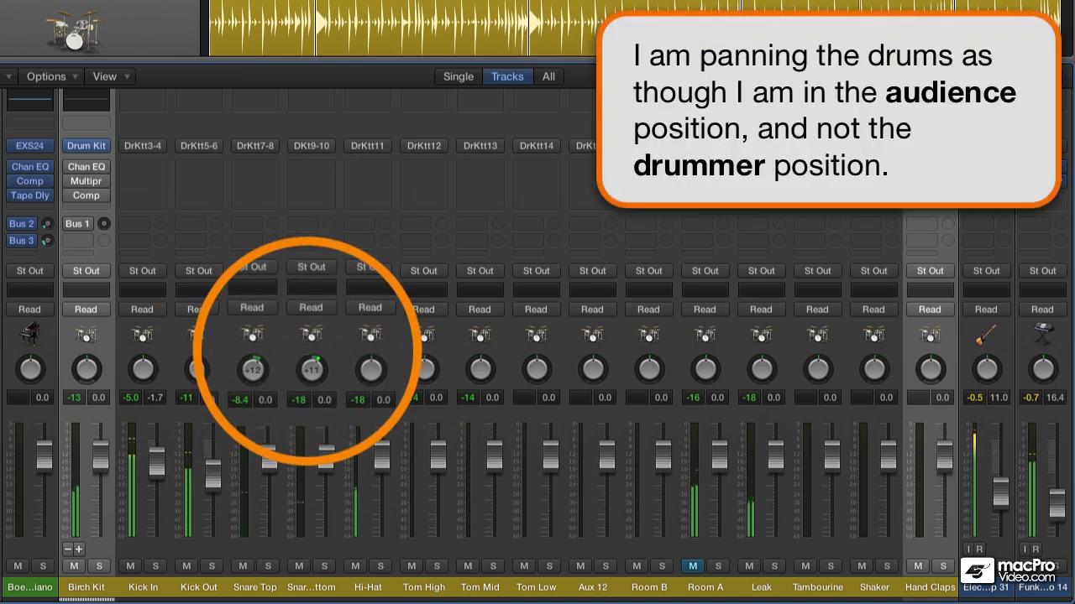
click(268, 565)
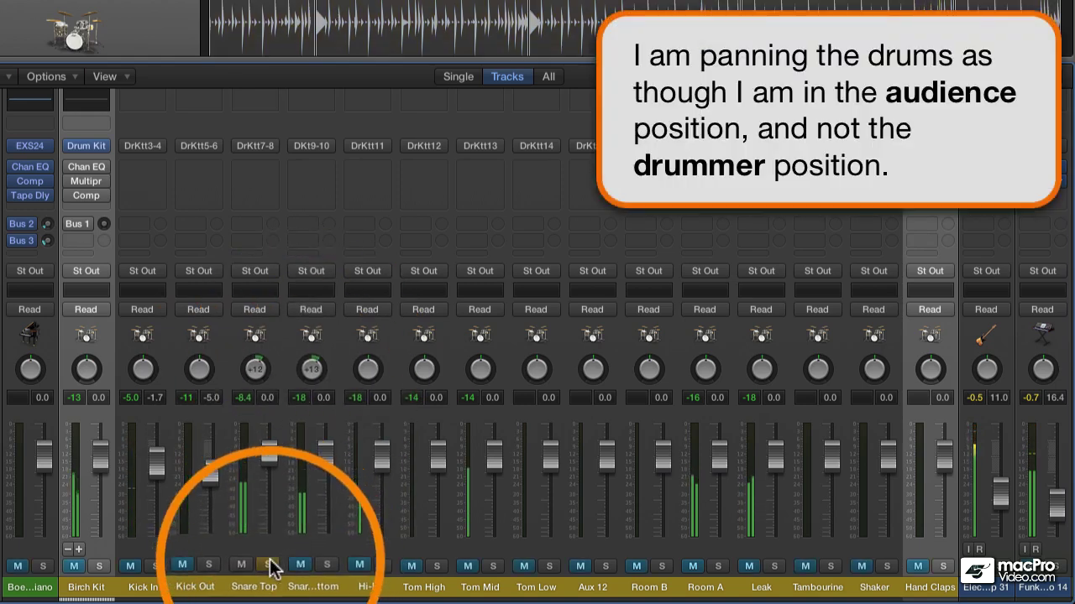
click(270, 568)
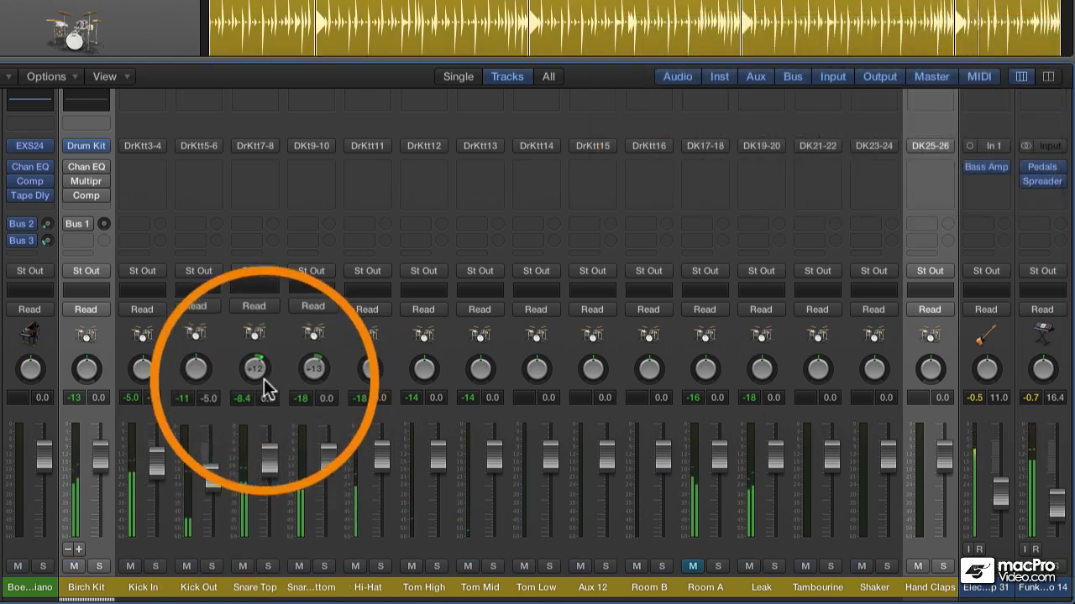
drag(259, 373, 310, 376)
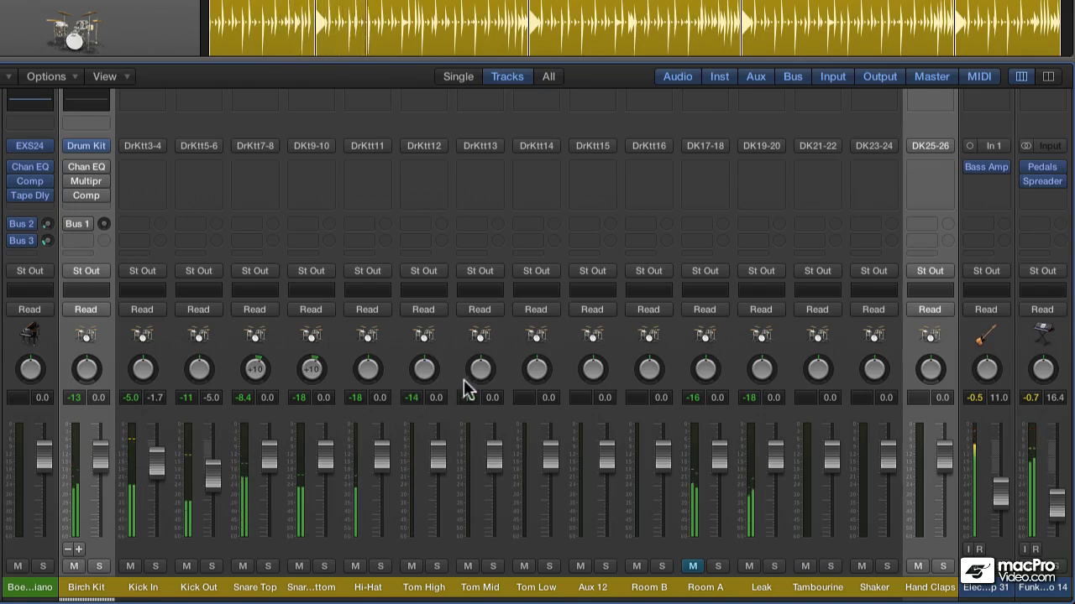
Pan Tom Low to -37, then set the Hi-Hat to -4.8 dB and +18 pan.
click(537, 370)
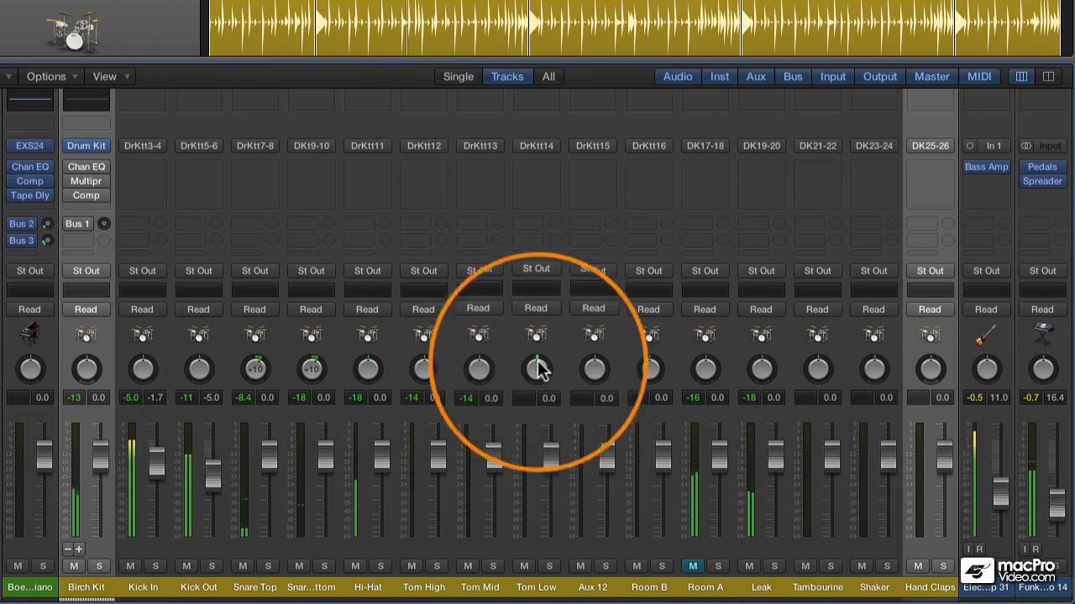
drag(537, 370, 420, 332)
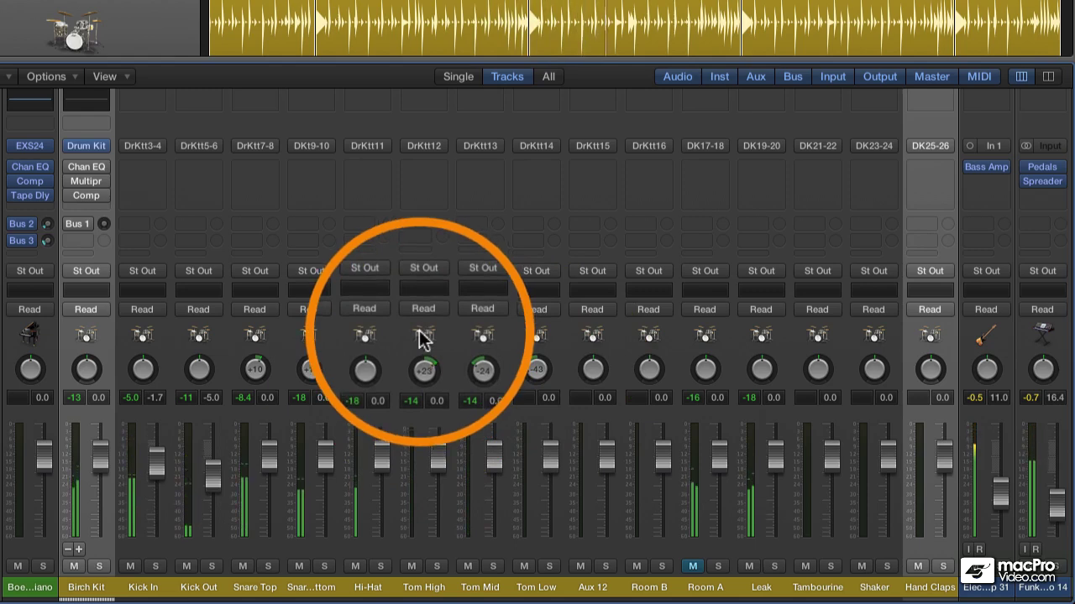
drag(389, 461, 388, 496)
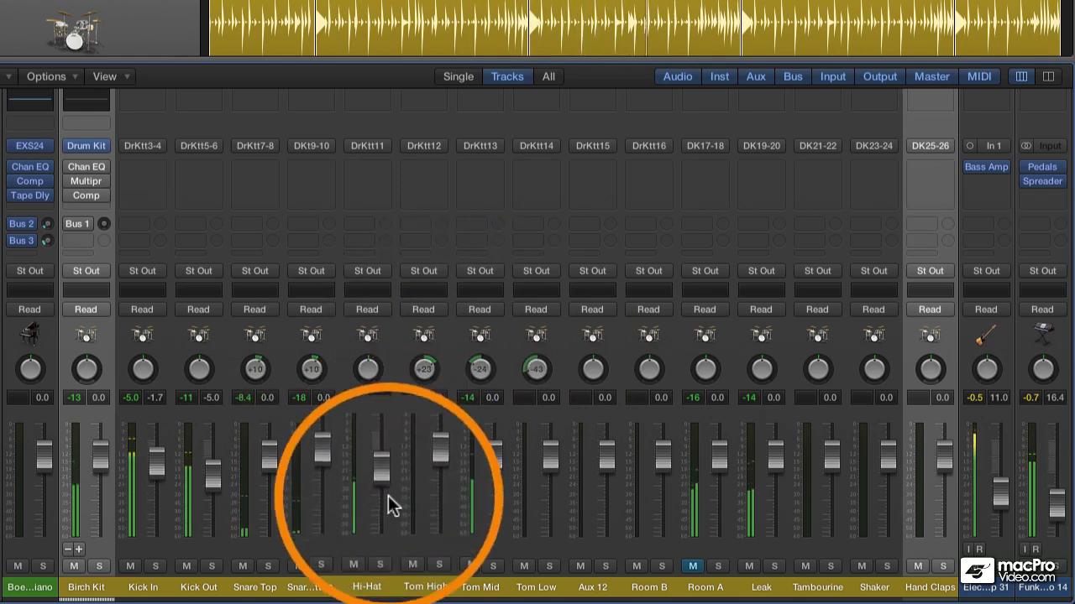
drag(372, 341, 371, 342)
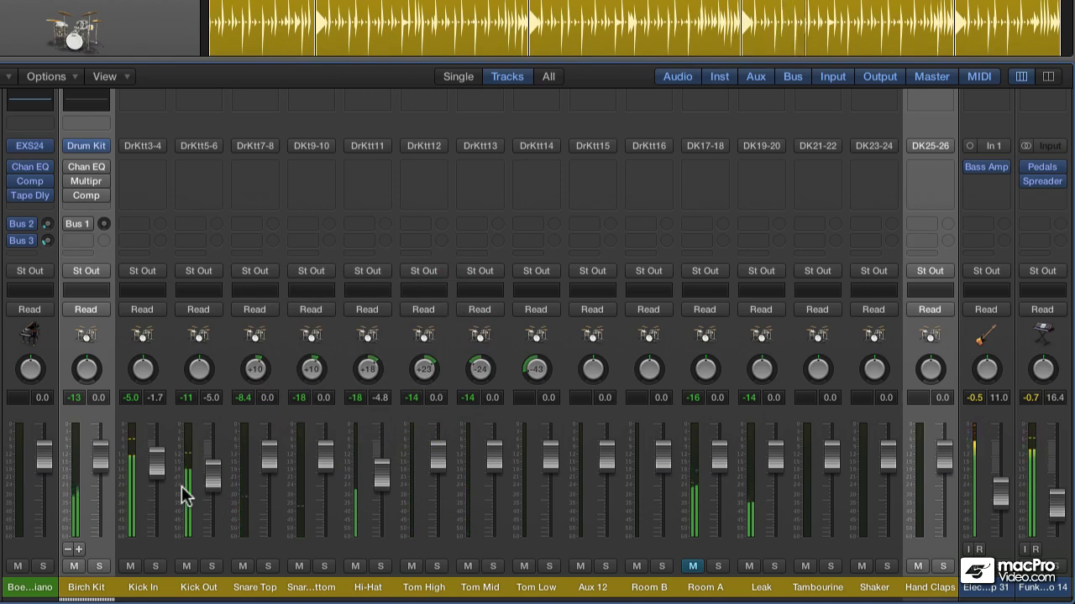
Audition the Birch Kit and Kick In in solo, then unmute Room A and lower it to -4.9 dB.
click(93, 561)
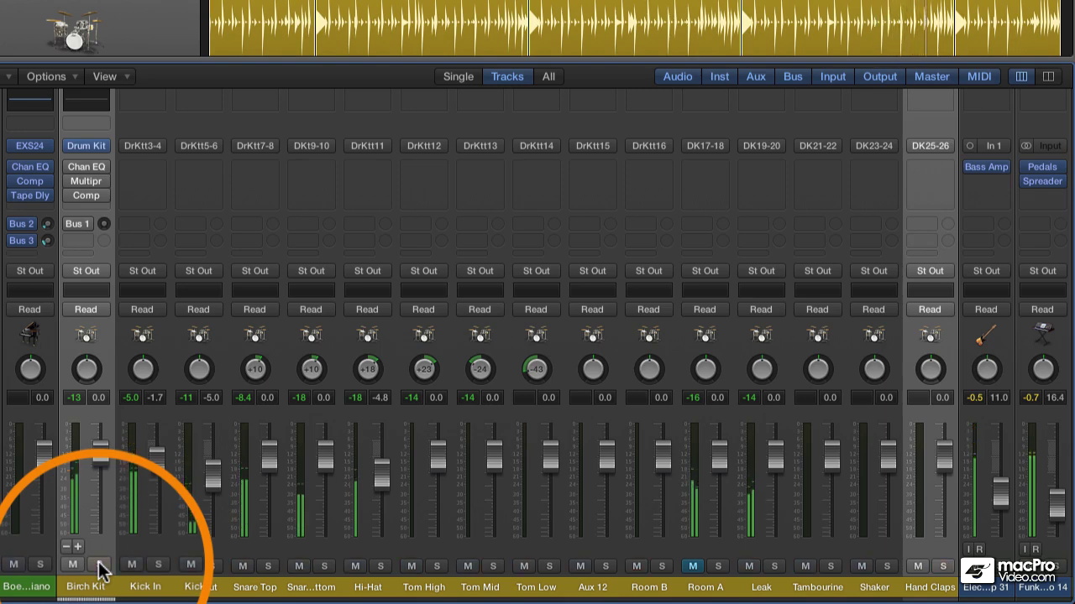
click(155, 564)
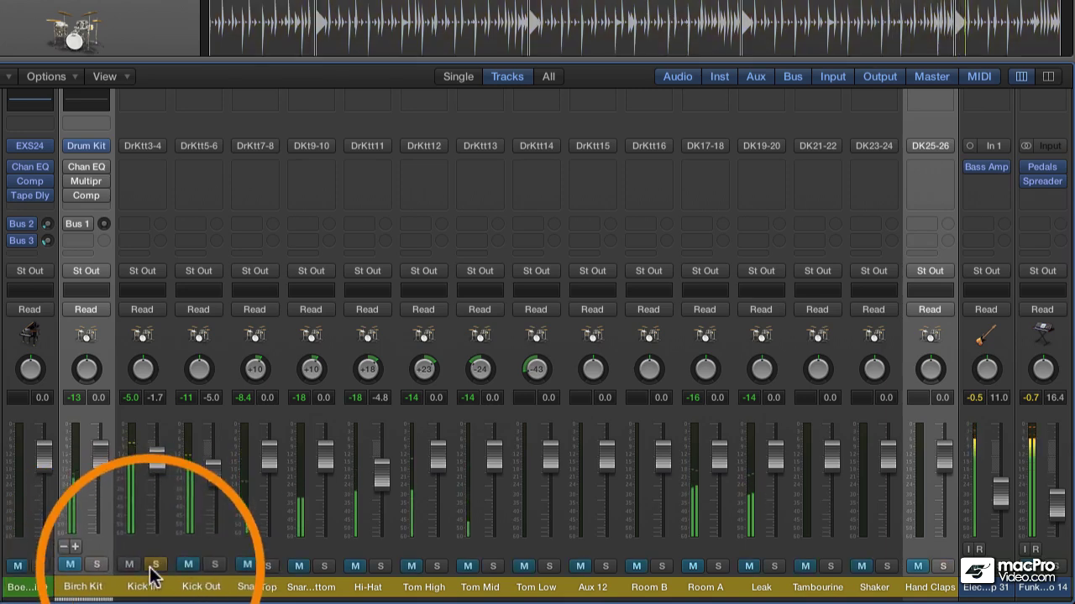
click(155, 564)
click(74, 565)
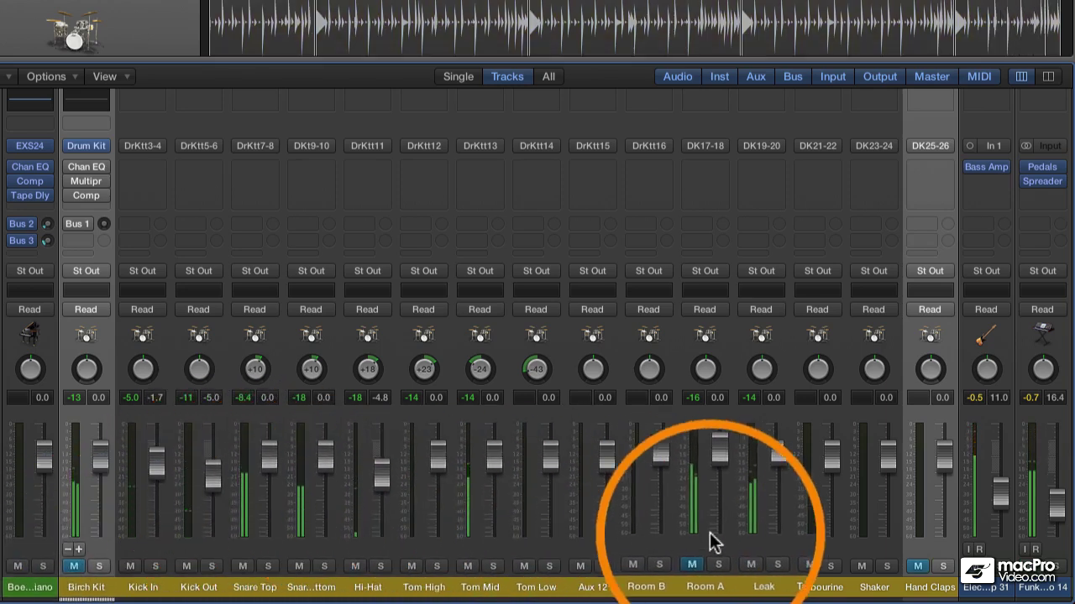
click(692, 565)
drag(719, 445, 716, 497)
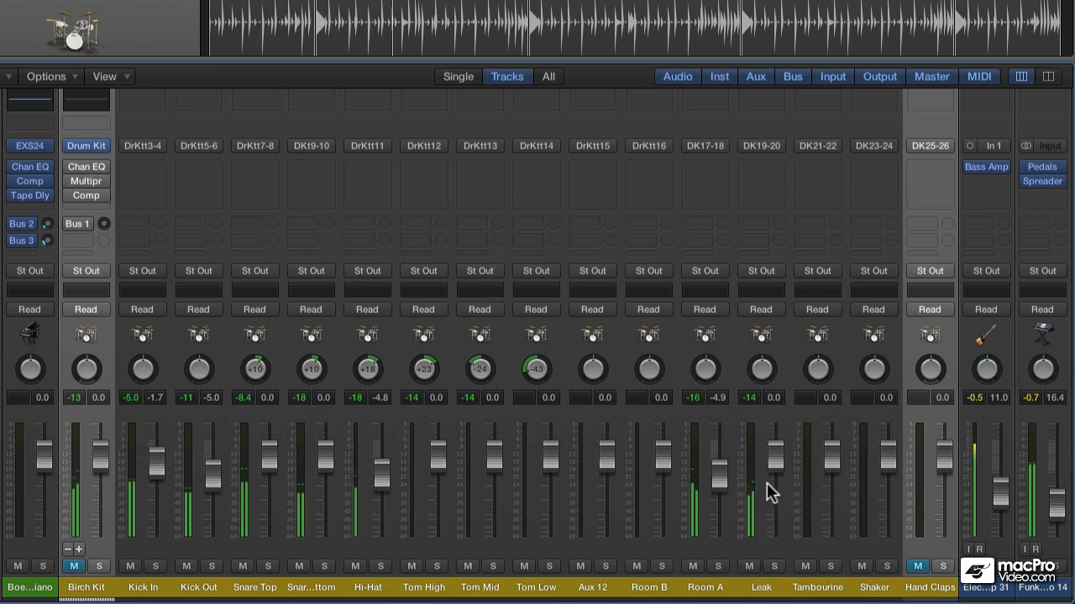
Unmute Hand Claps, audition Birch Kit, Kick In and Kick Out in solo, then select the Kick In strip.
click(918, 567)
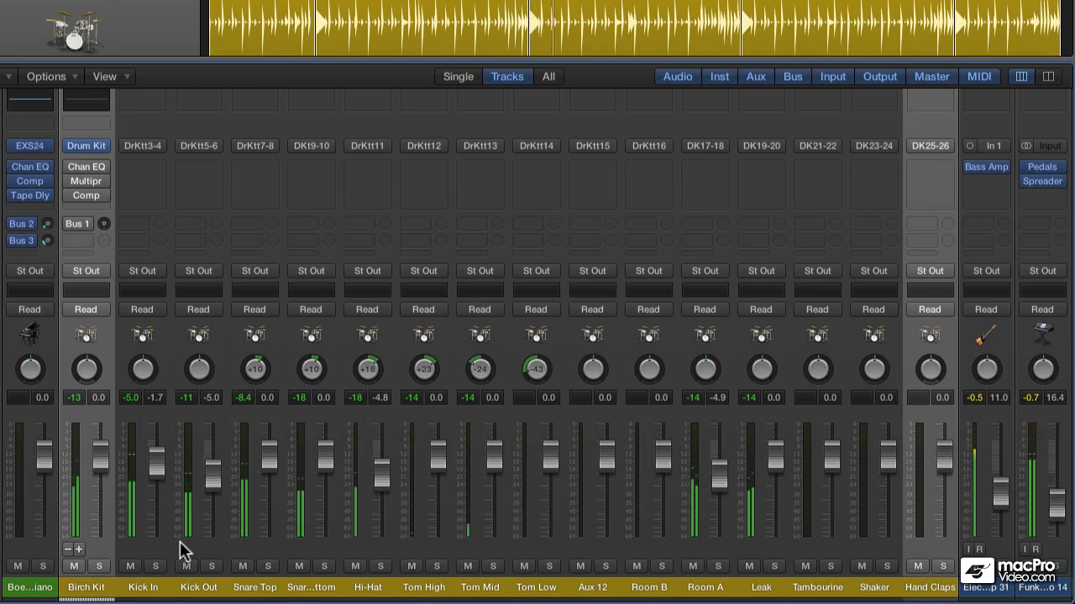
click(98, 566)
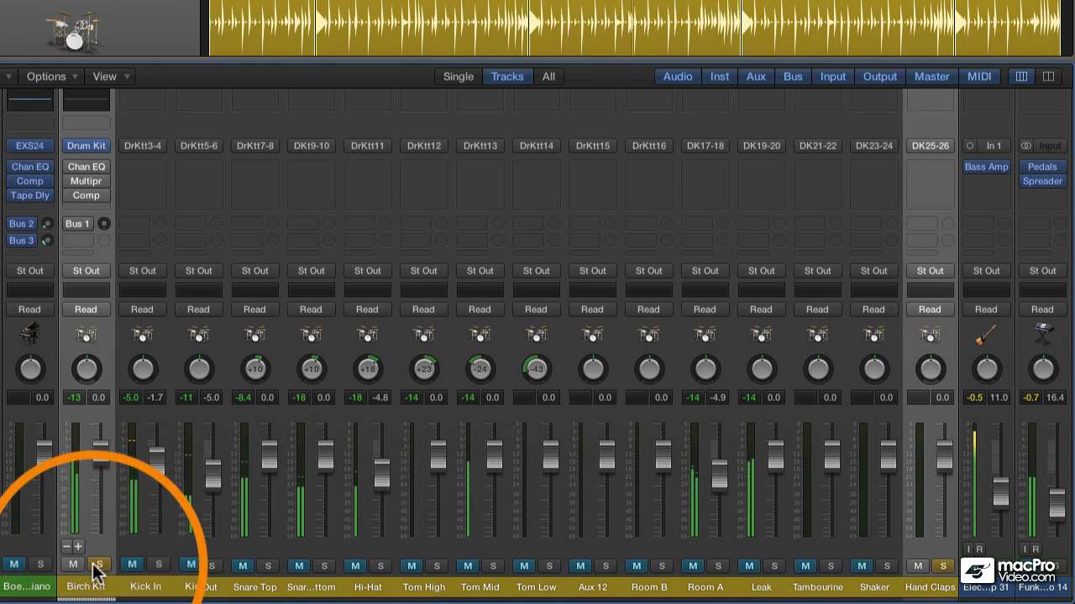
click(191, 573)
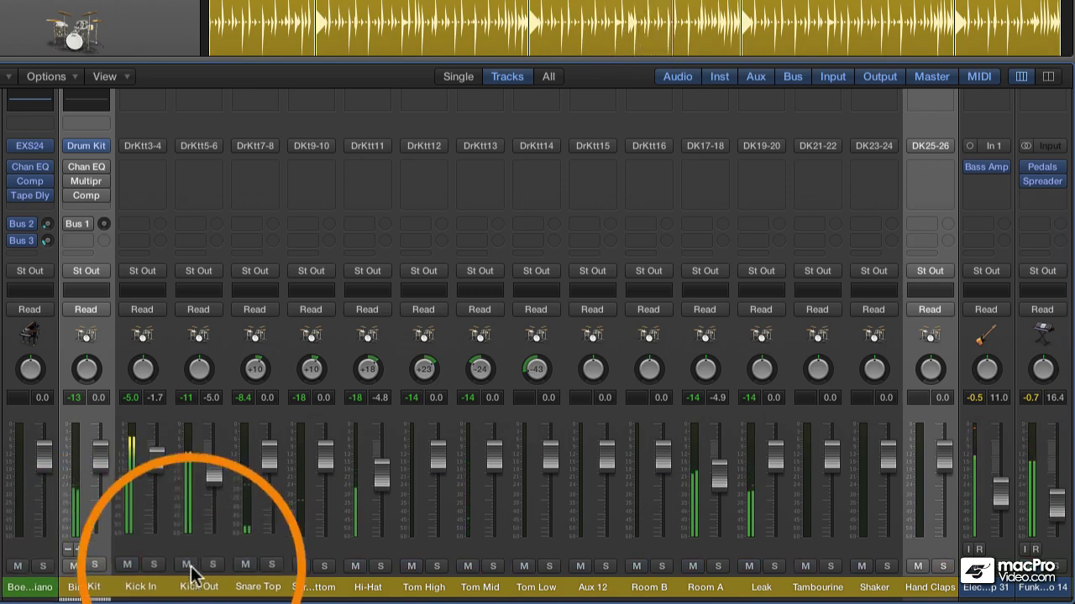
click(152, 565)
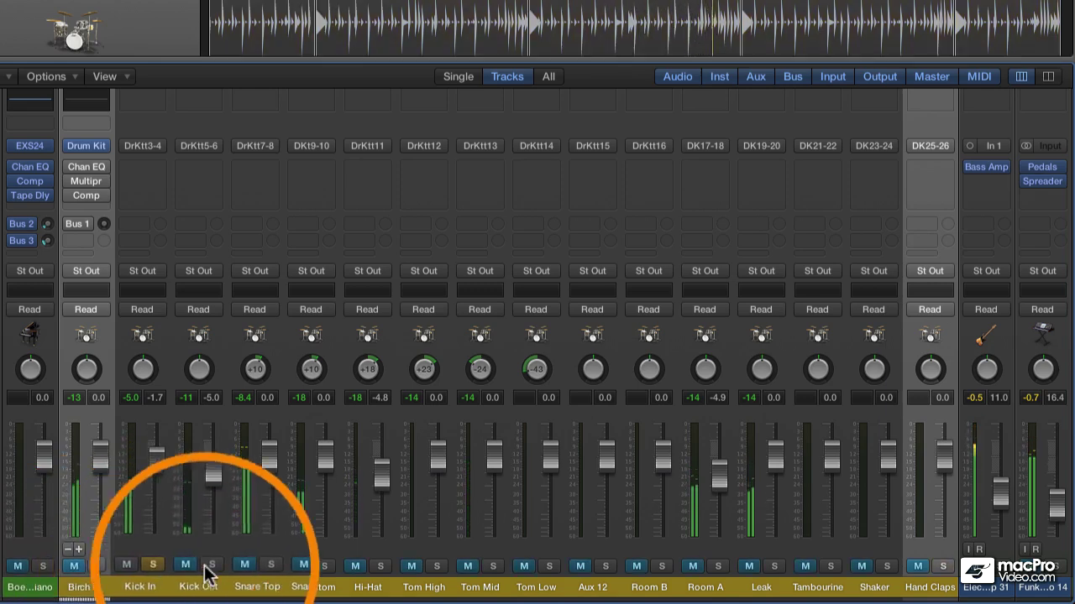
click(212, 565)
click(153, 565)
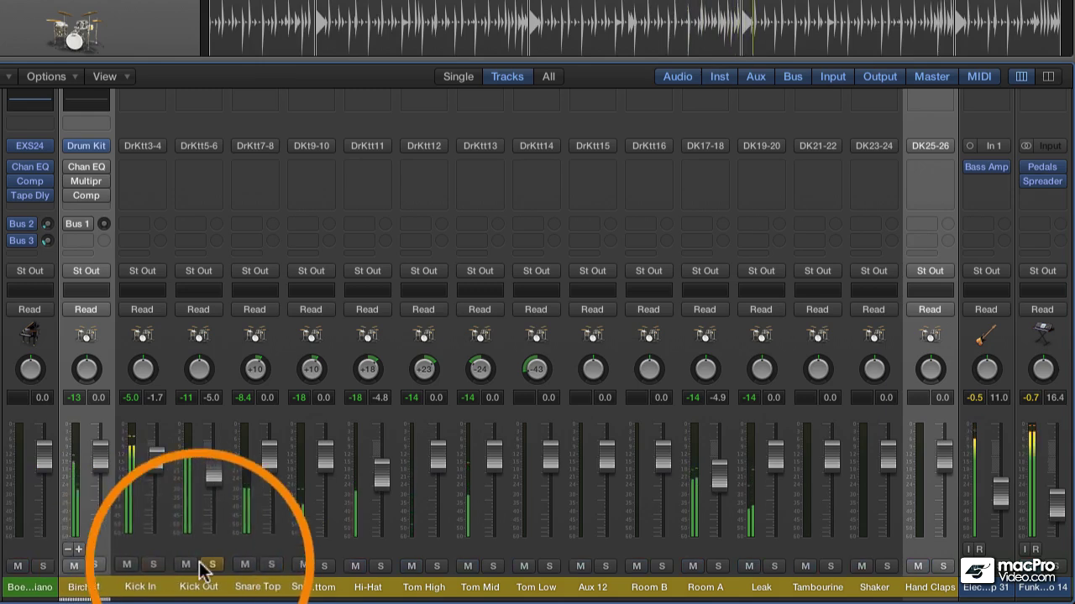
click(213, 565)
click(940, 521)
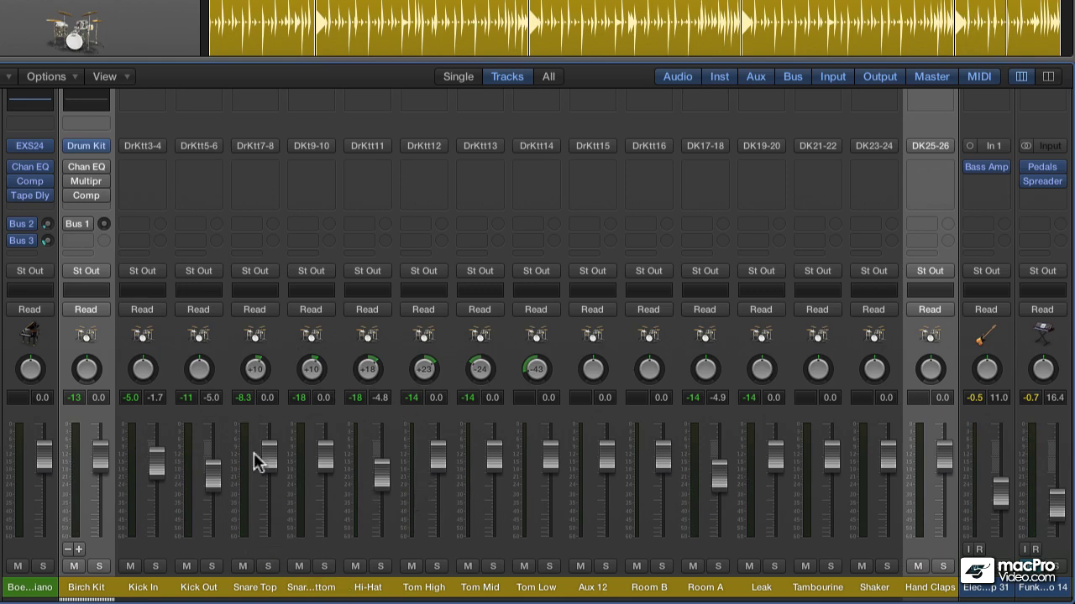
click(145, 590)
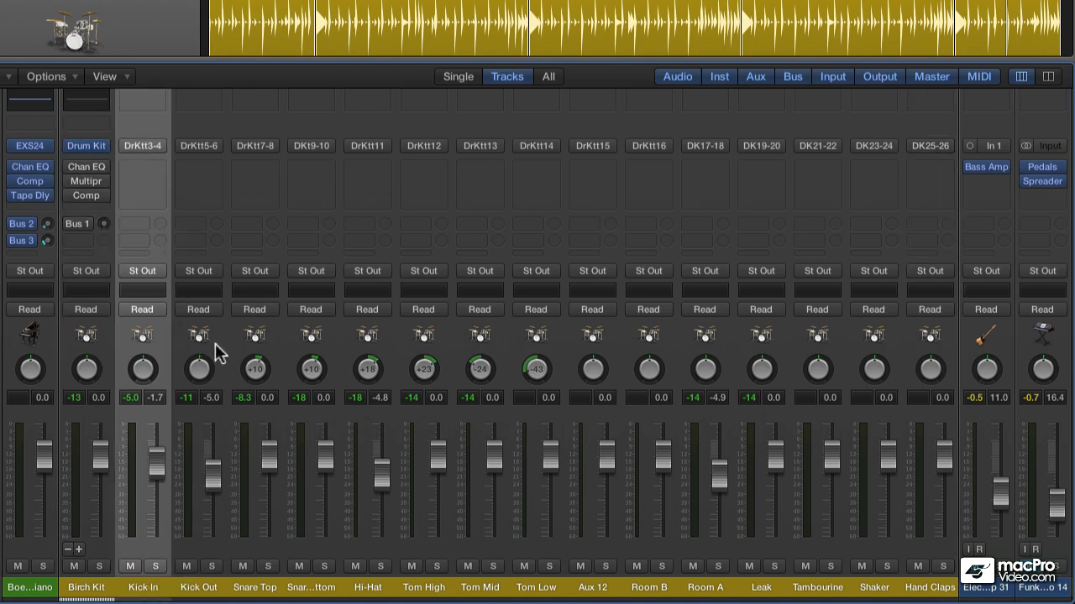
Solo Kick In and insert a stereo Compressor on it, leaving the presets unchanged.
click(156, 567)
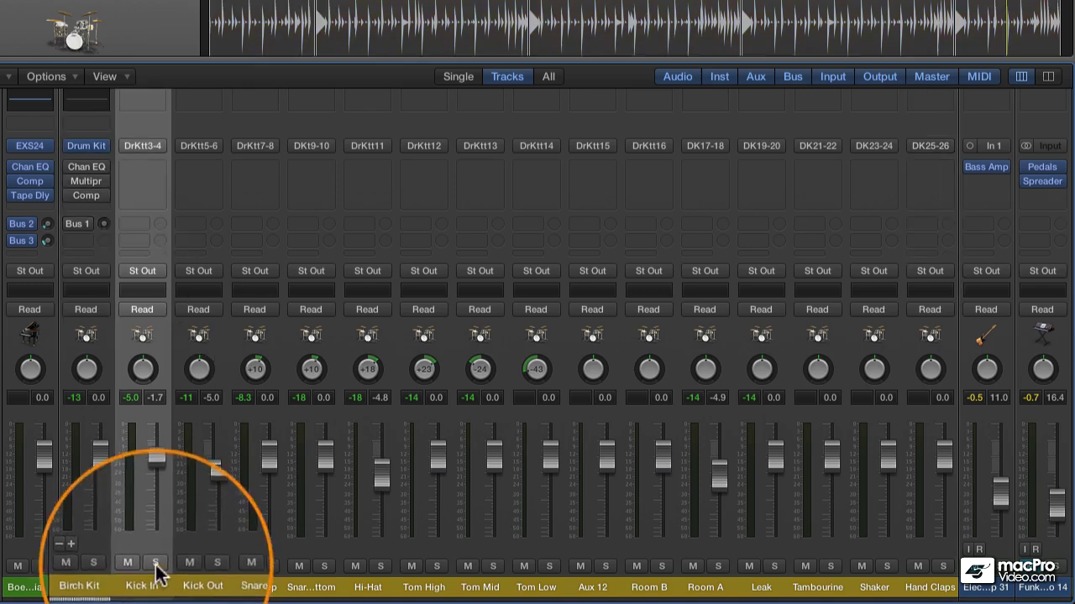
click(148, 166)
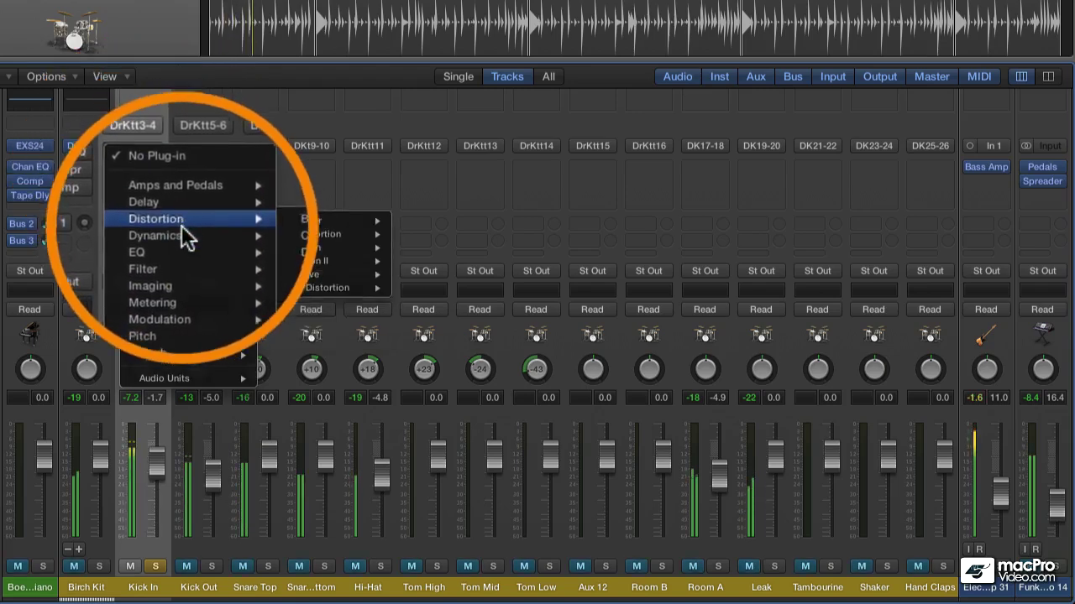
mouse_move(193, 234)
mouse_move(319, 247)
click(427, 246)
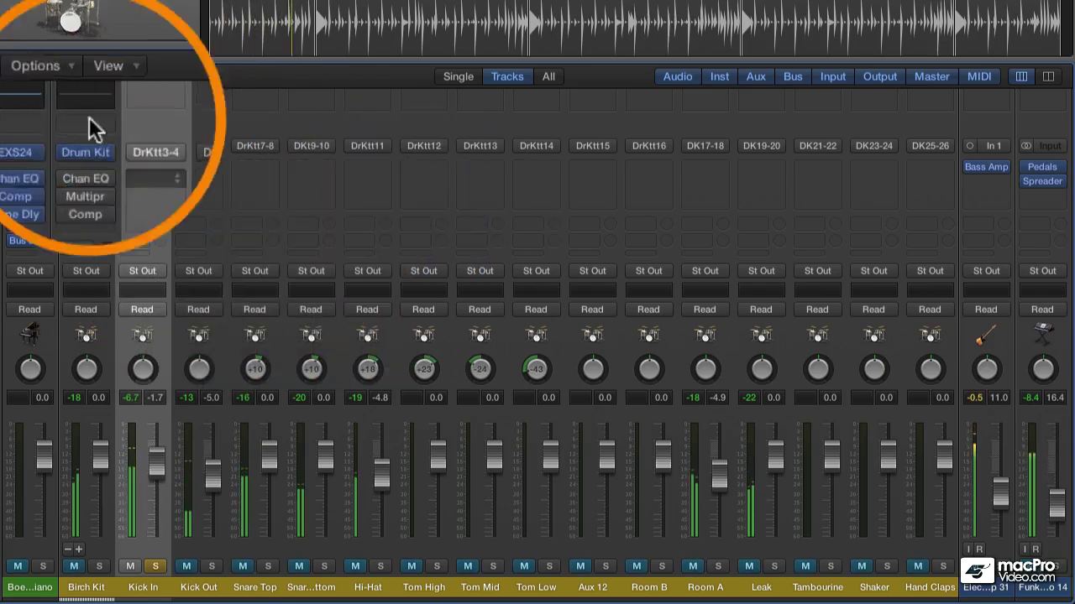
drag(283, 8, 223, 115)
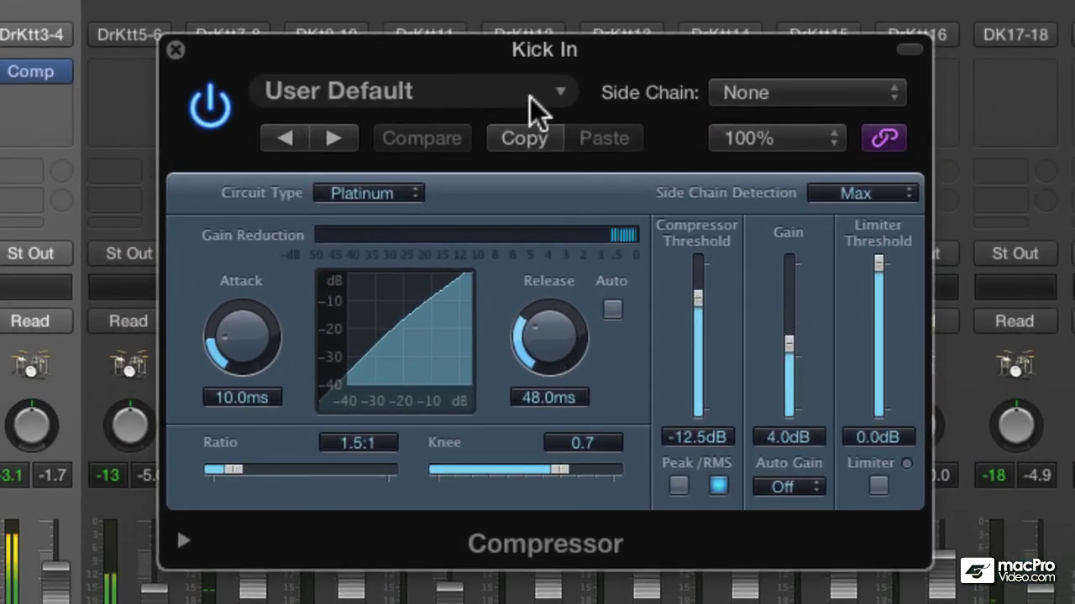
click(532, 101)
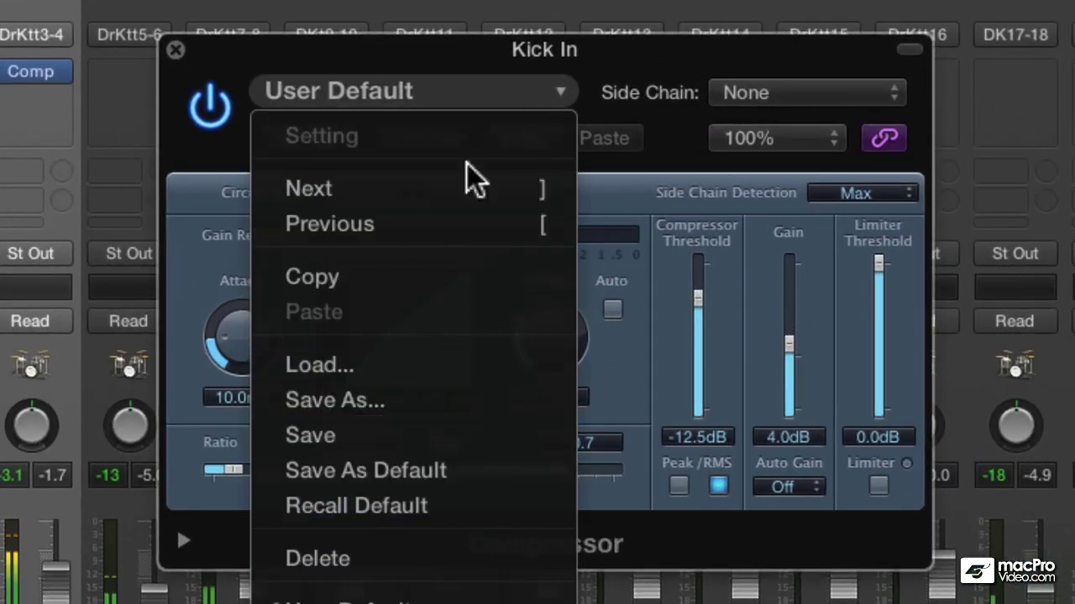
click(648, 65)
Set the Kick In compressor to Vintage FET with a longer attack, -22.5 dB threshold, and 0.0 knee.
click(407, 192)
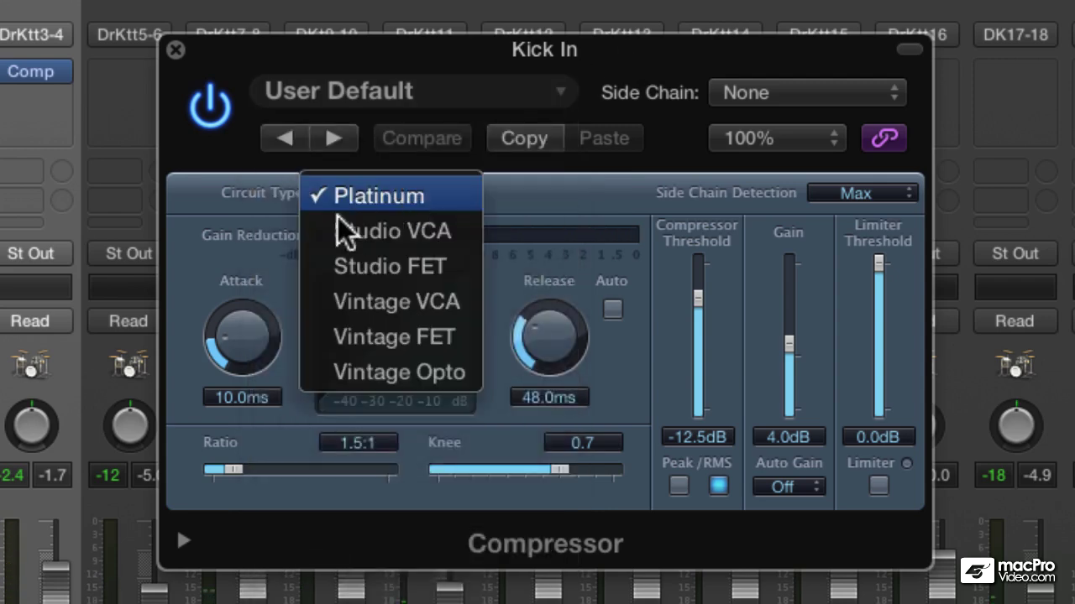
click(363, 335)
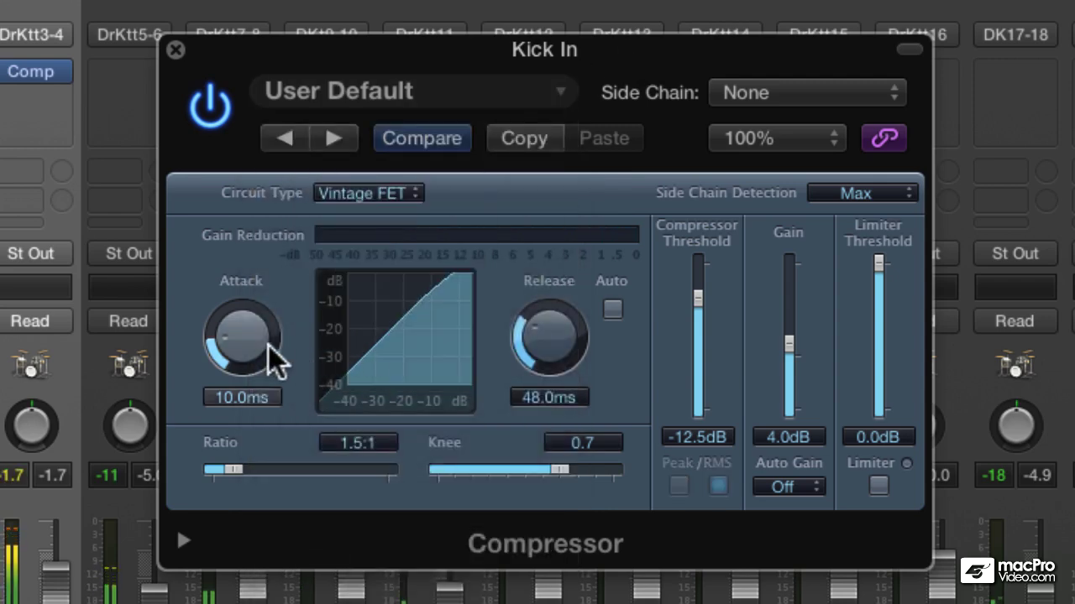
drag(269, 346, 258, 326)
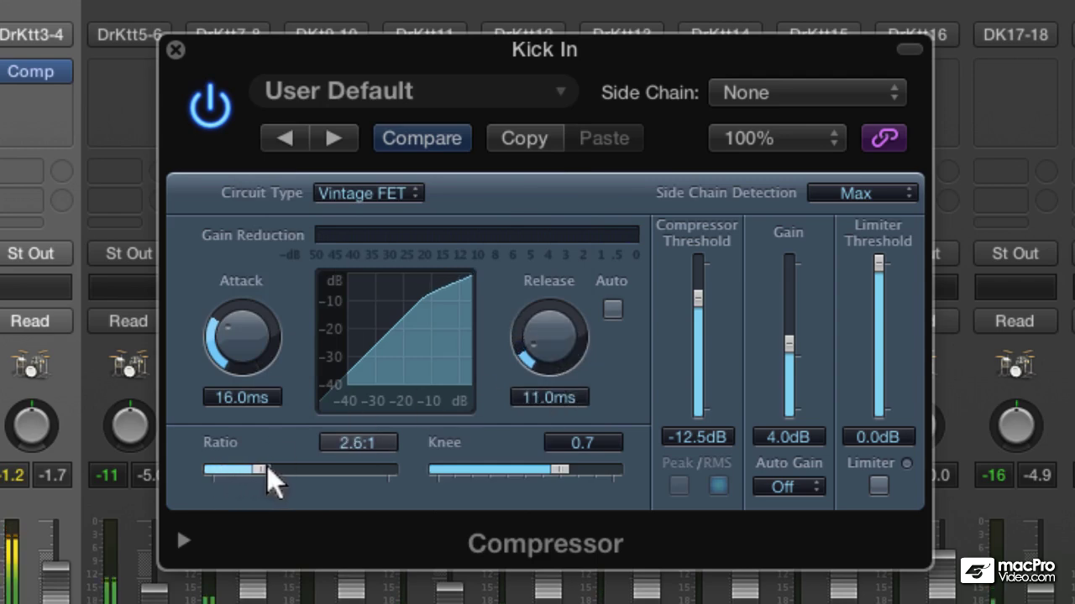
drag(696, 303, 692, 332)
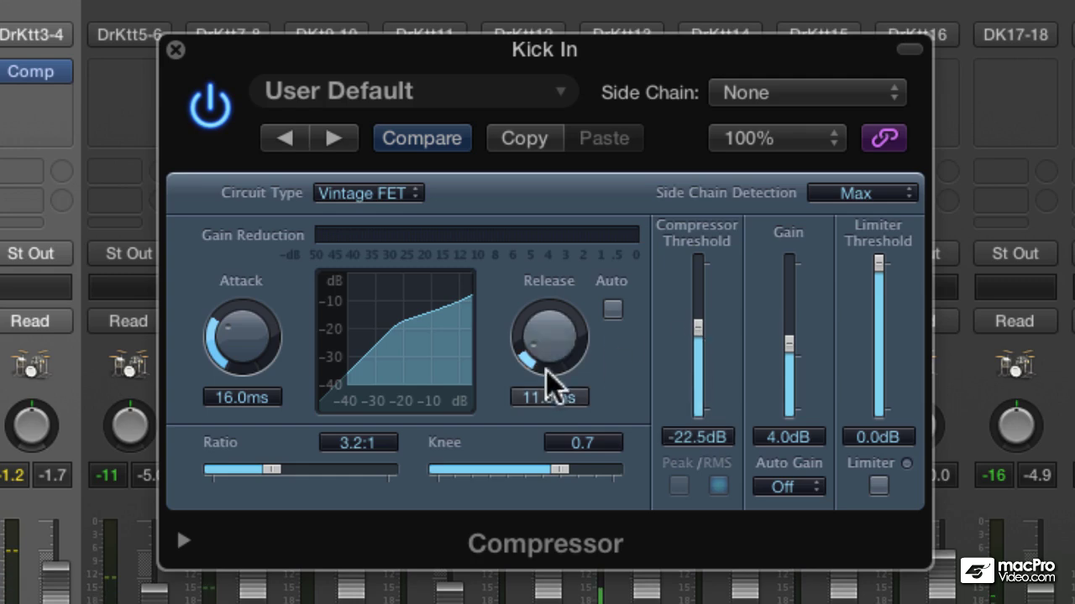
drag(559, 470, 492, 469)
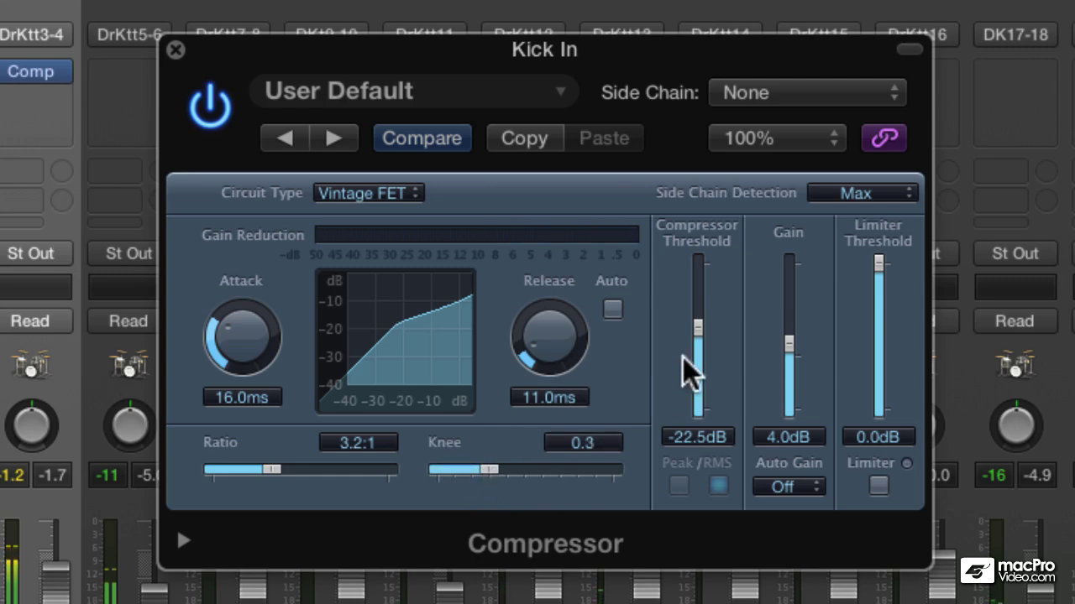
A/B the Kick In compressor, set gain to 2.5 dB and threshold to -24.5 dB, and close it.
click(195, 103)
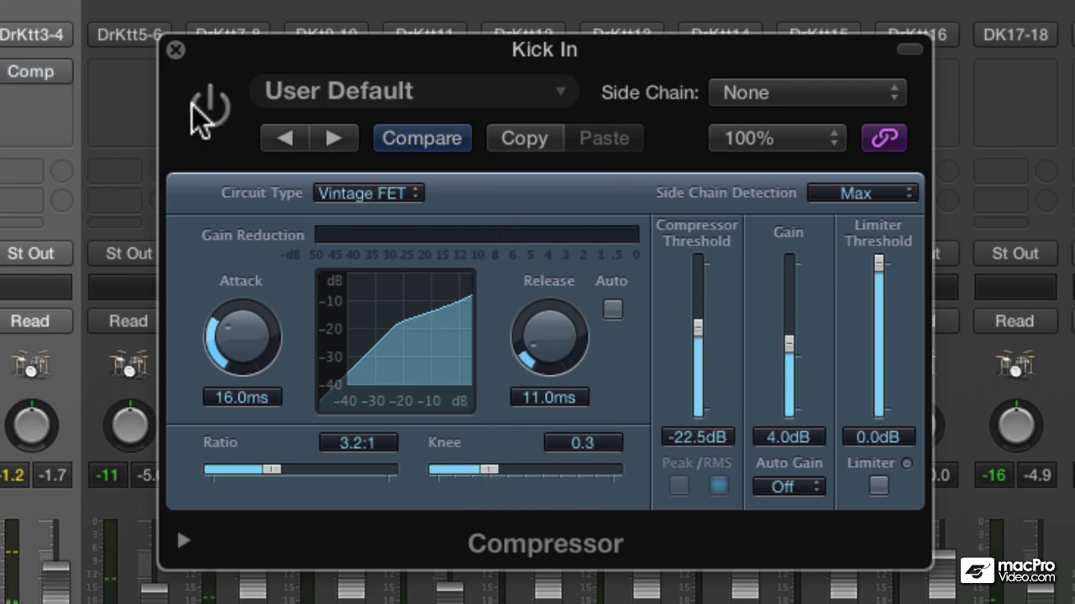
click(192, 104)
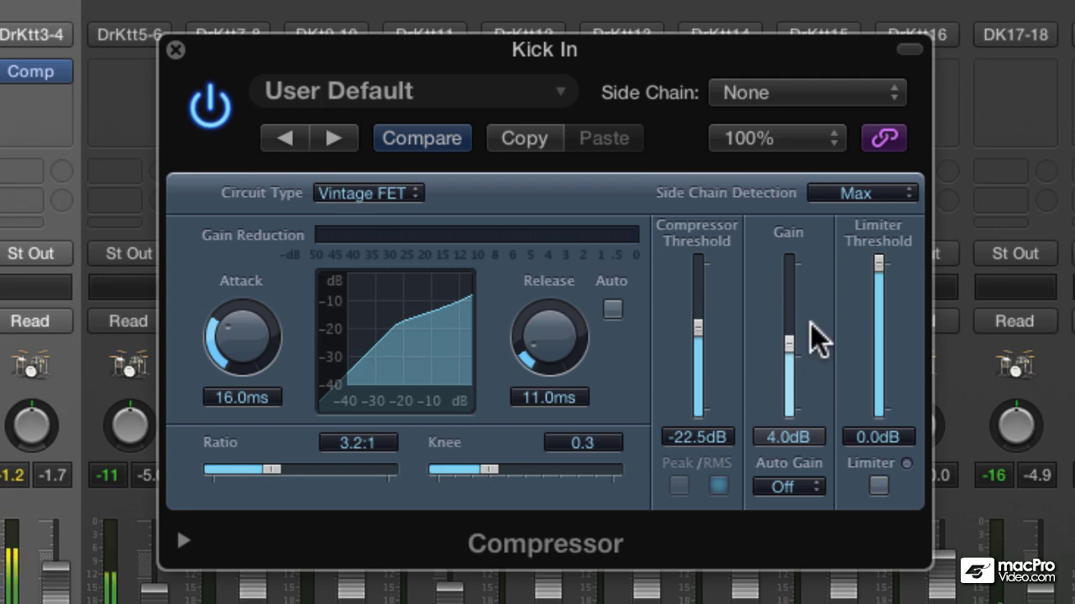
drag(784, 351, 784, 355)
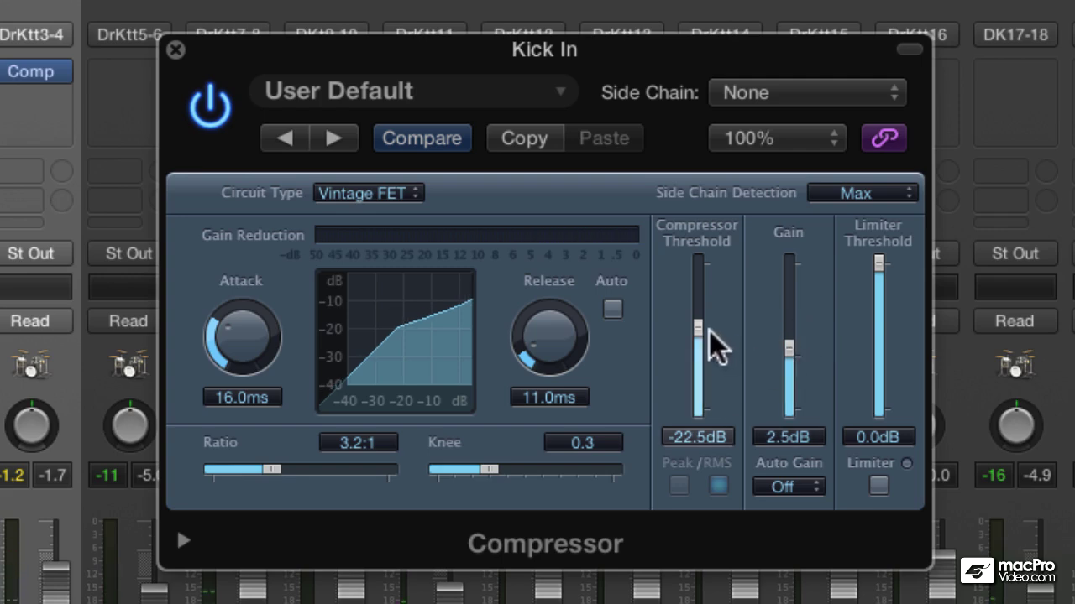
mouse_move(708, 330)
mouse_down()
mouse_move(697, 342)
mouse_move(694, 320)
mouse_up()
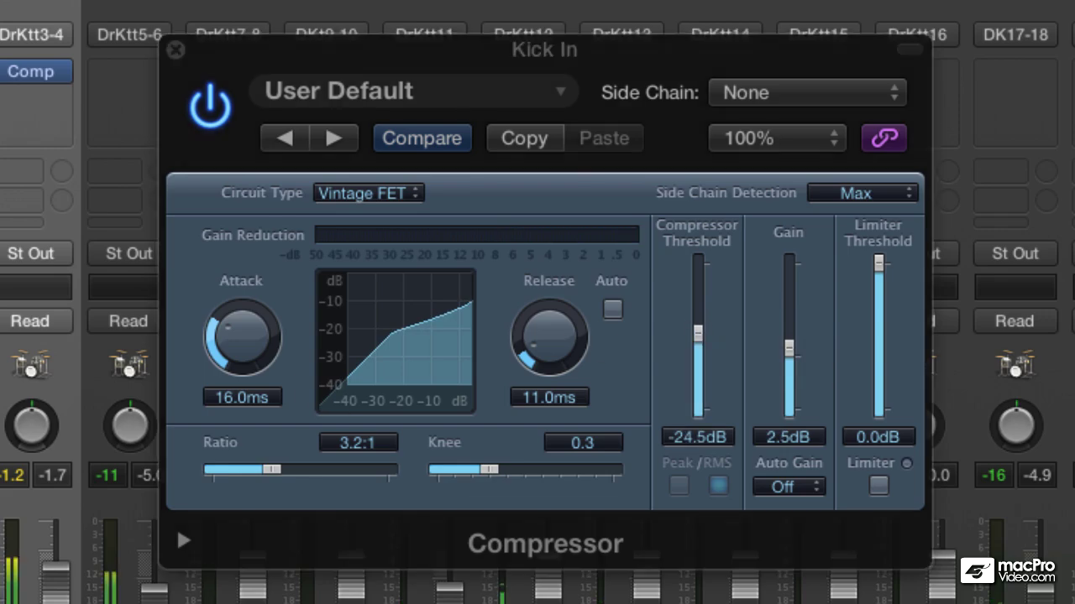
click(174, 50)
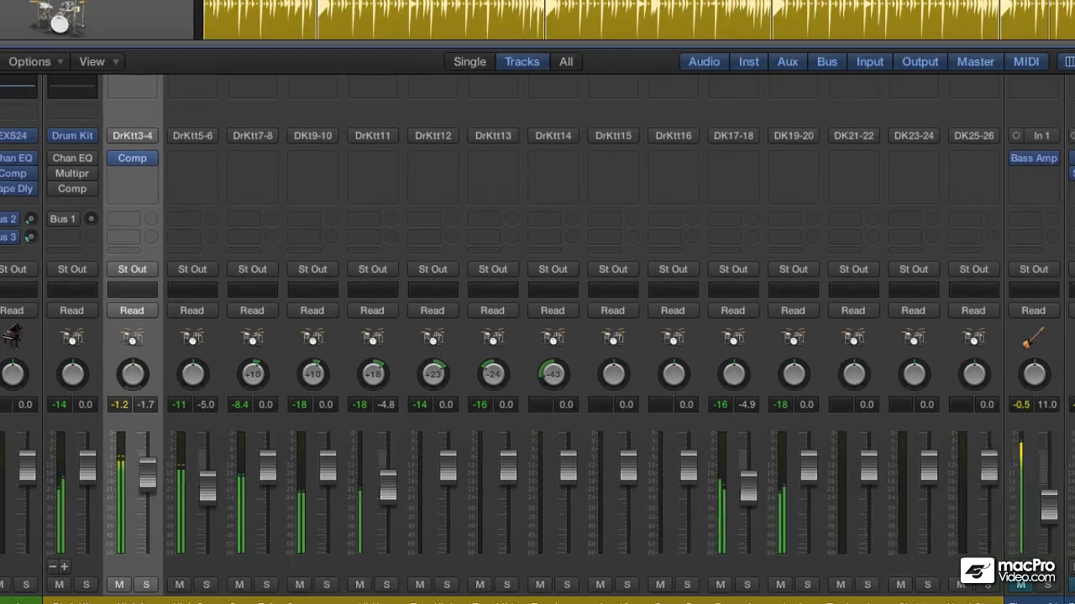
click(266, 584)
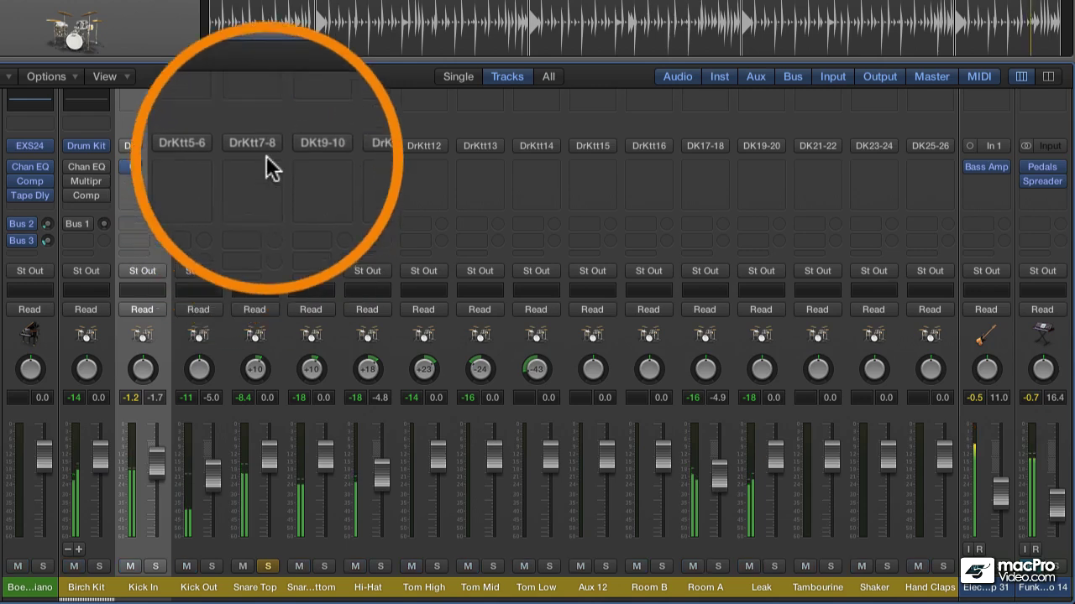
Insert a stereo Compressor on the Snare Top channel.
click(266, 161)
mouse_move(277, 233)
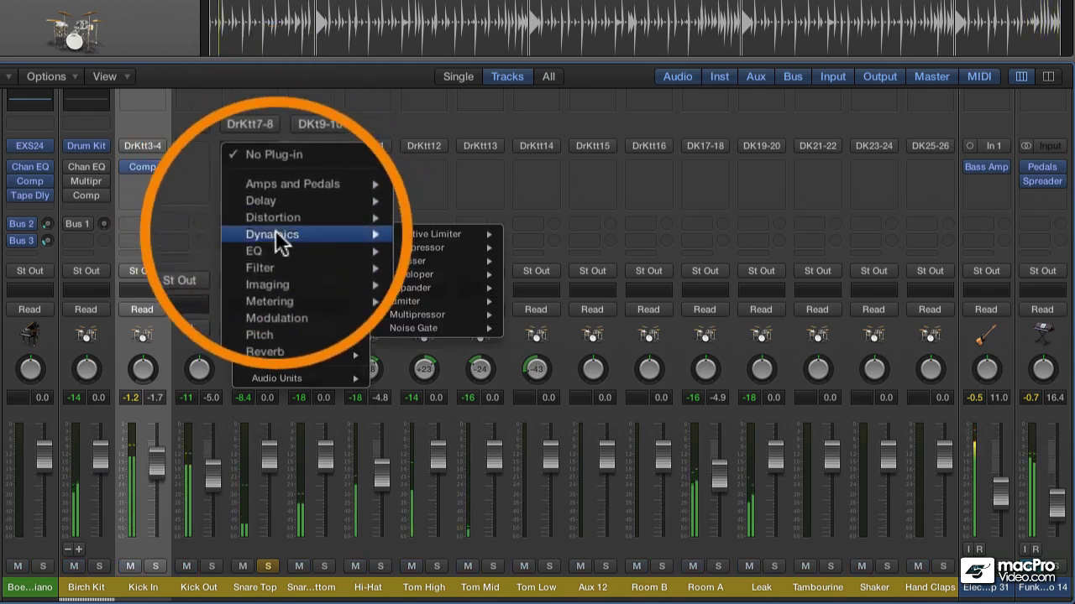
mouse_move(479, 250)
click(540, 251)
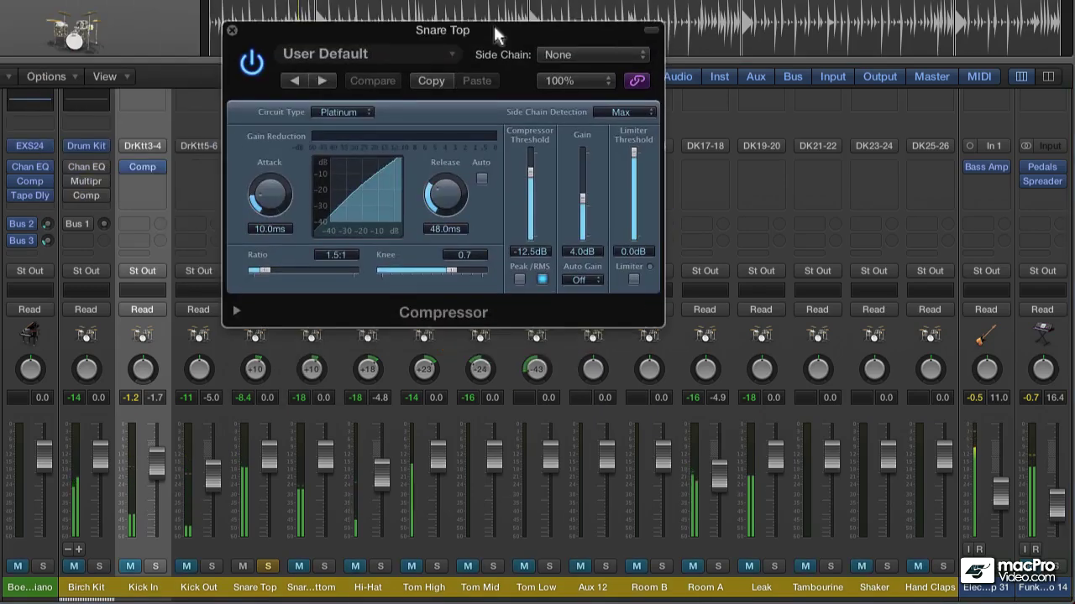
drag(494, 26, 643, 135)
Set the Snare Top compressor to Studio VCA, 4.8:1 ratio, lower threshold, 12.5 ms attack, 15 ms release.
click(508, 219)
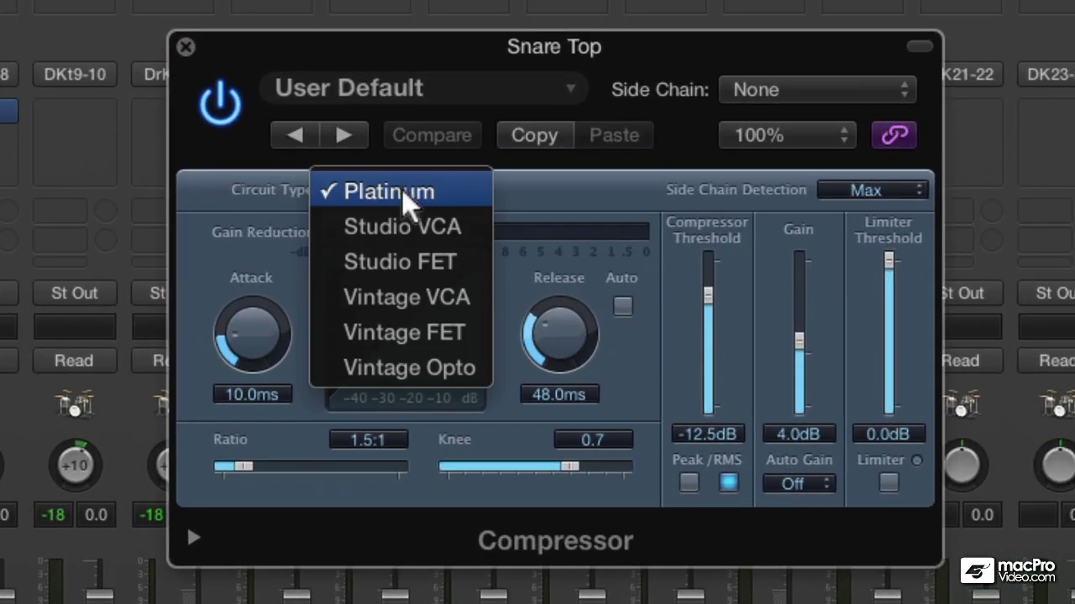
click(412, 226)
mouse_move(244, 334)
mouse_down()
mouse_move(240, 343)
mouse_move(242, 323)
mouse_up()
drag(258, 455, 310, 460)
drag(708, 294, 707, 388)
drag(280, 343, 260, 295)
drag(595, 336, 558, 377)
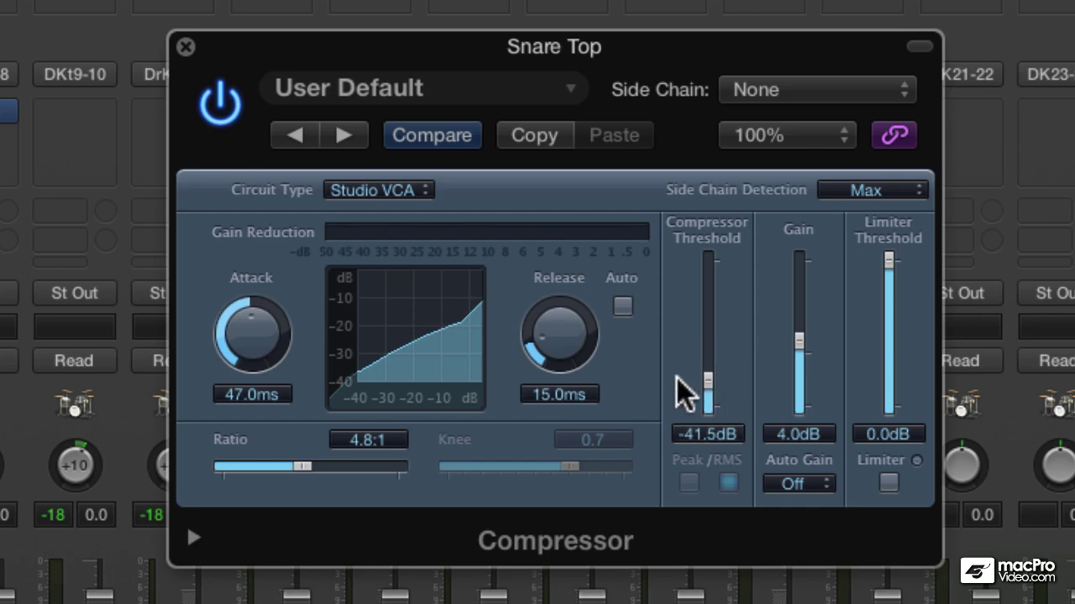
drag(302, 344, 277, 392)
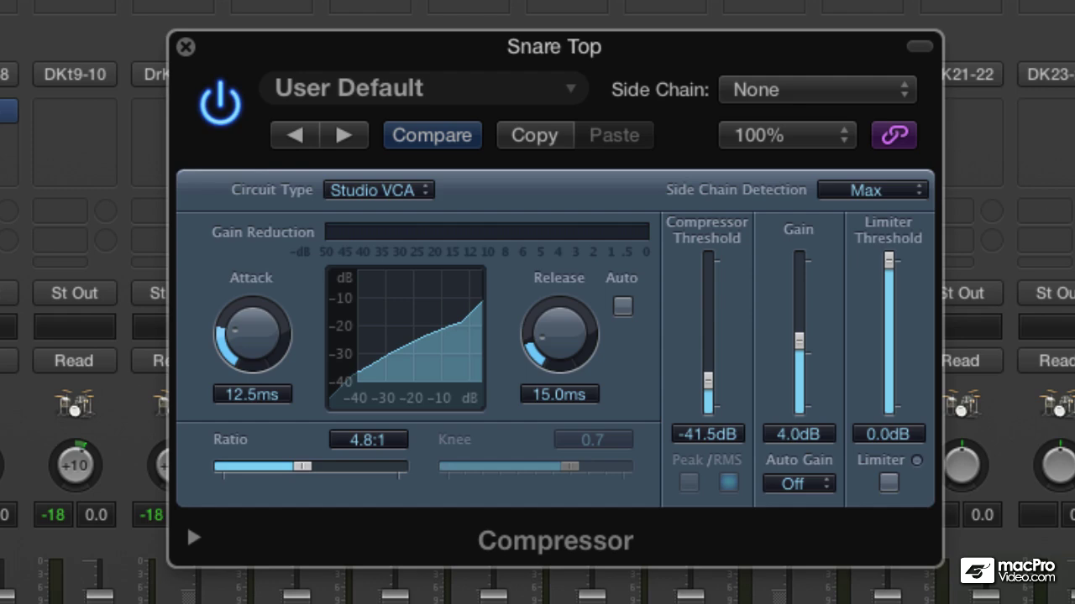
A/B the Snare Top compressor and raise its output gain to 10 dB.
click(229, 107)
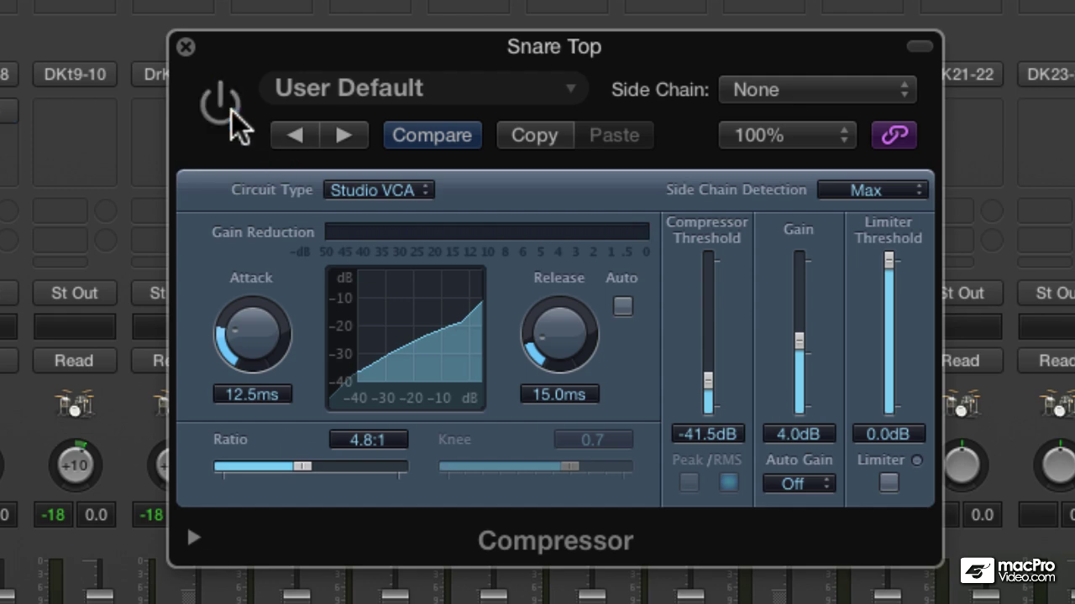
click(229, 106)
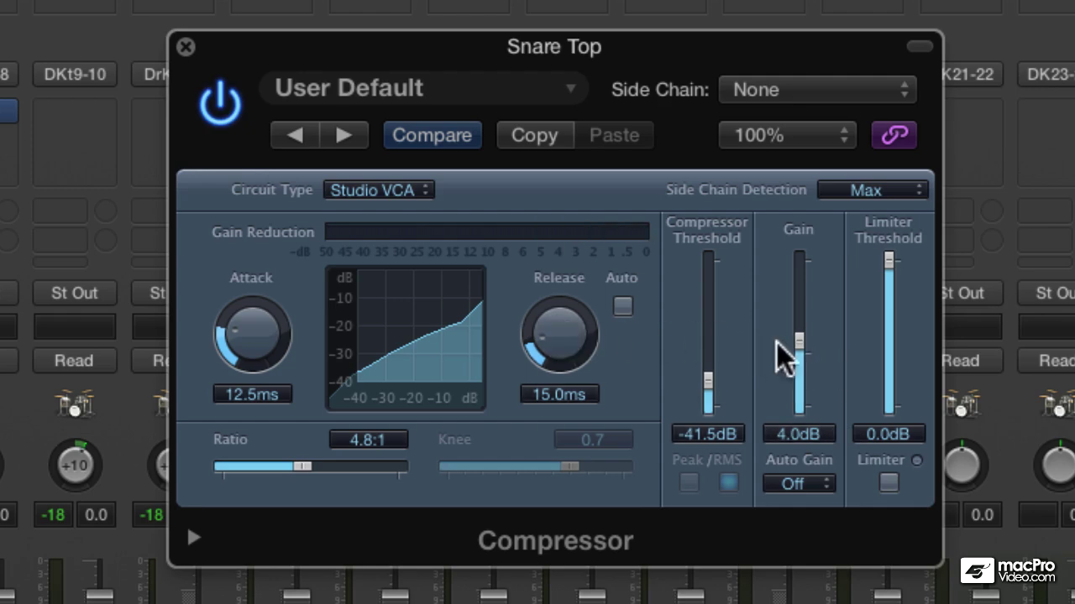
drag(799, 343, 798, 324)
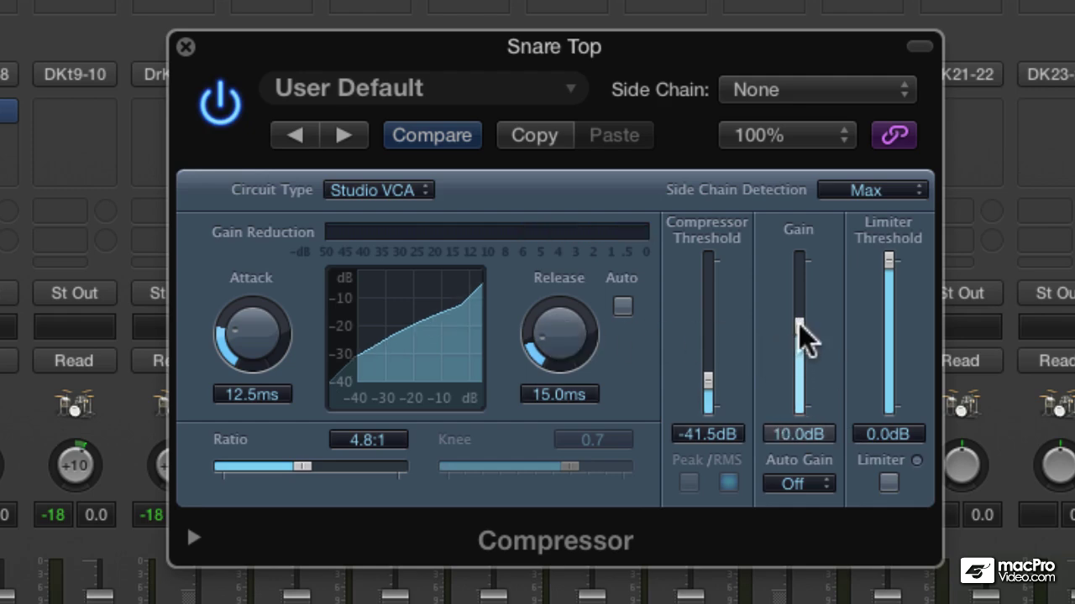
Change the Snare Top compressor to Studio FET: 19 ms attack, -37.5 dB threshold, Limiter on, 7 dB gain.
click(406, 193)
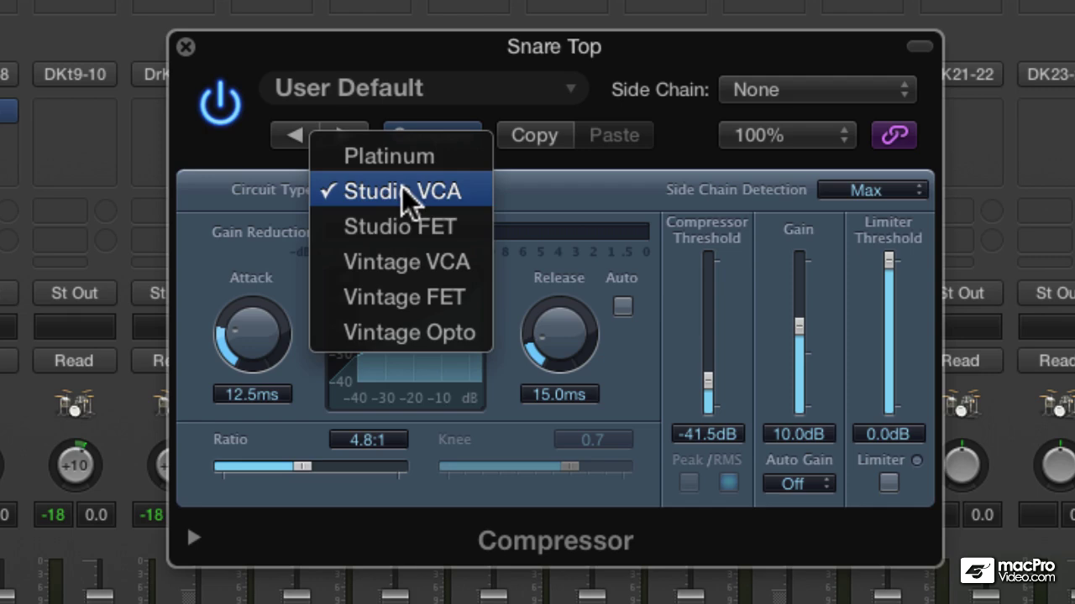
click(408, 228)
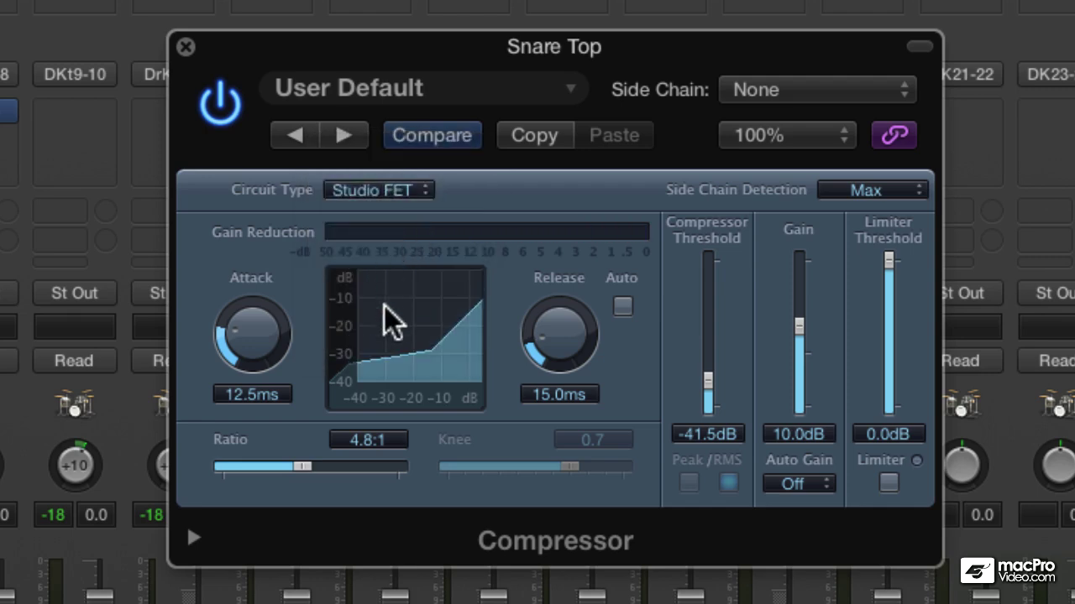
drag(259, 361, 243, 316)
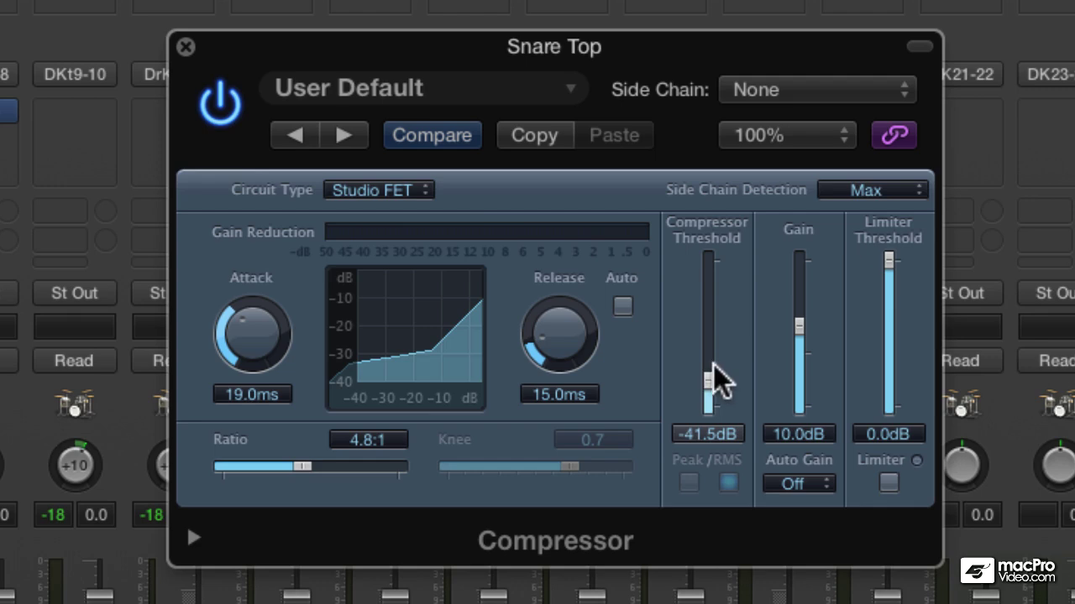
drag(714, 364, 705, 363)
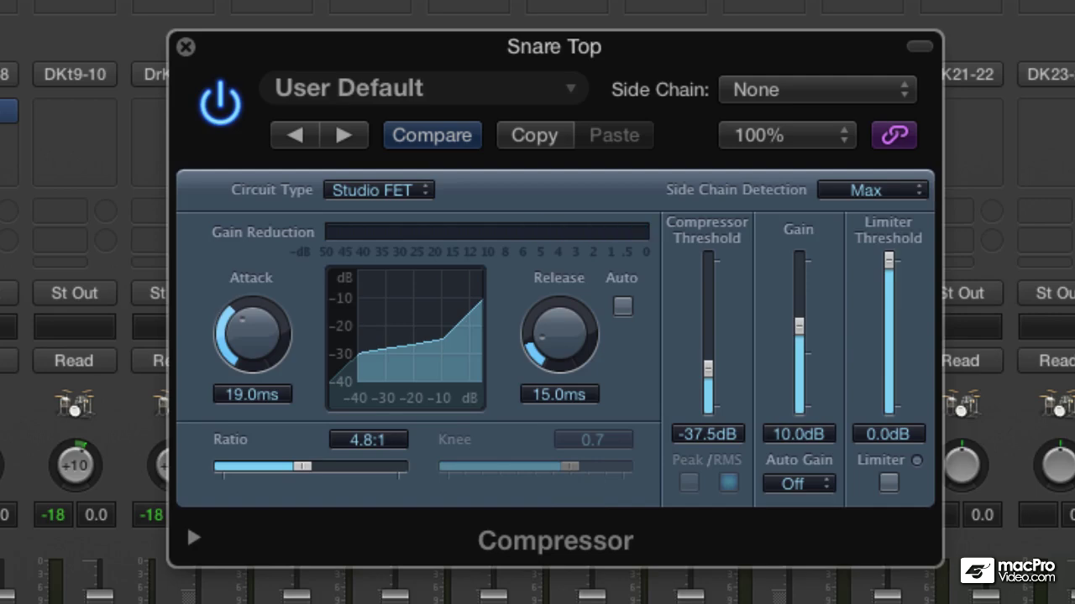
click(888, 482)
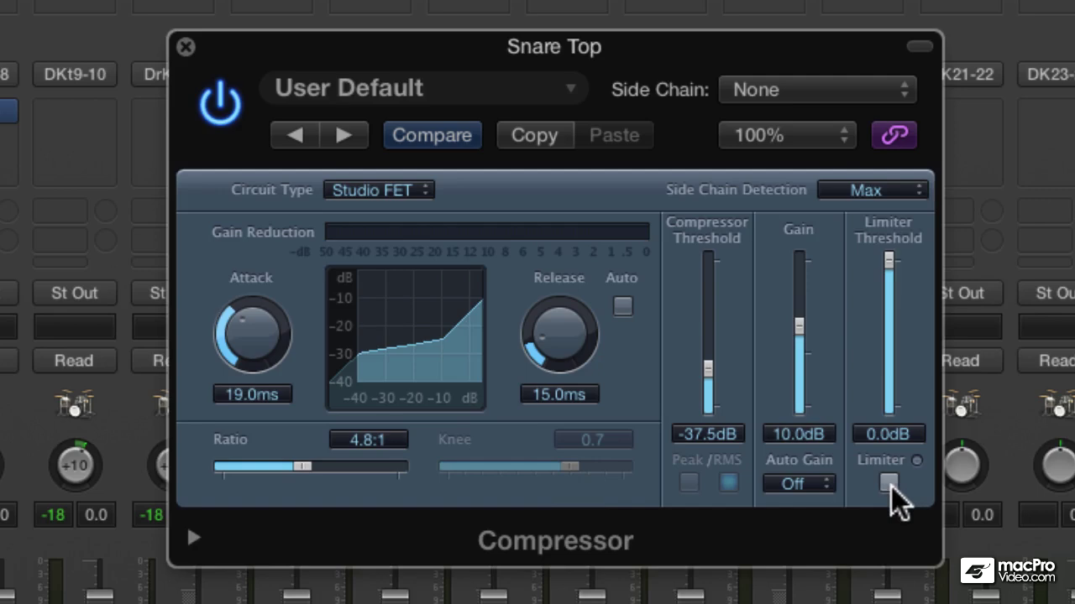
drag(796, 321, 796, 331)
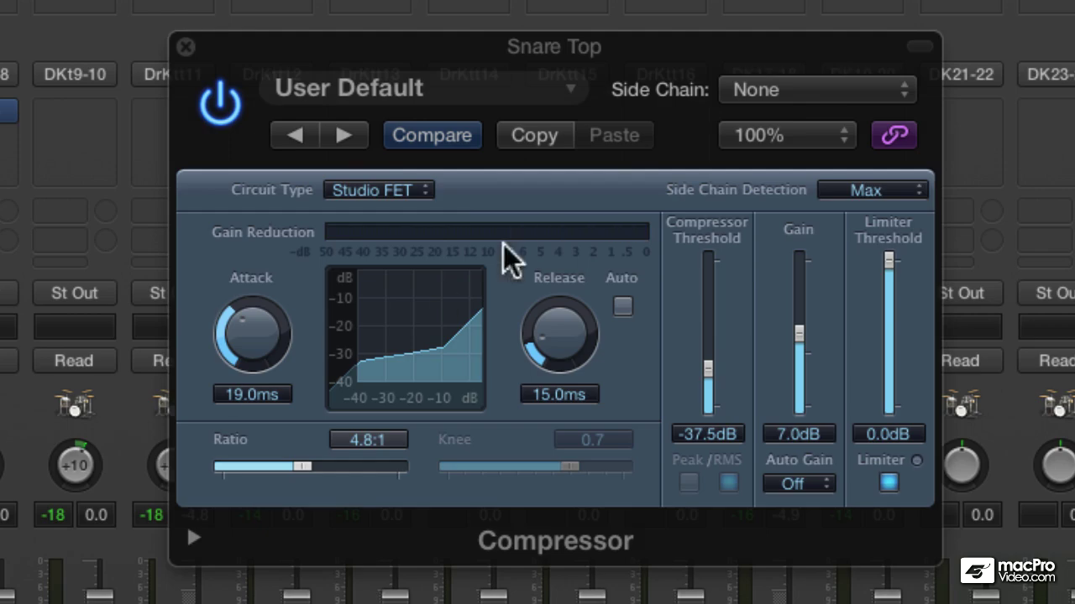
click(186, 47)
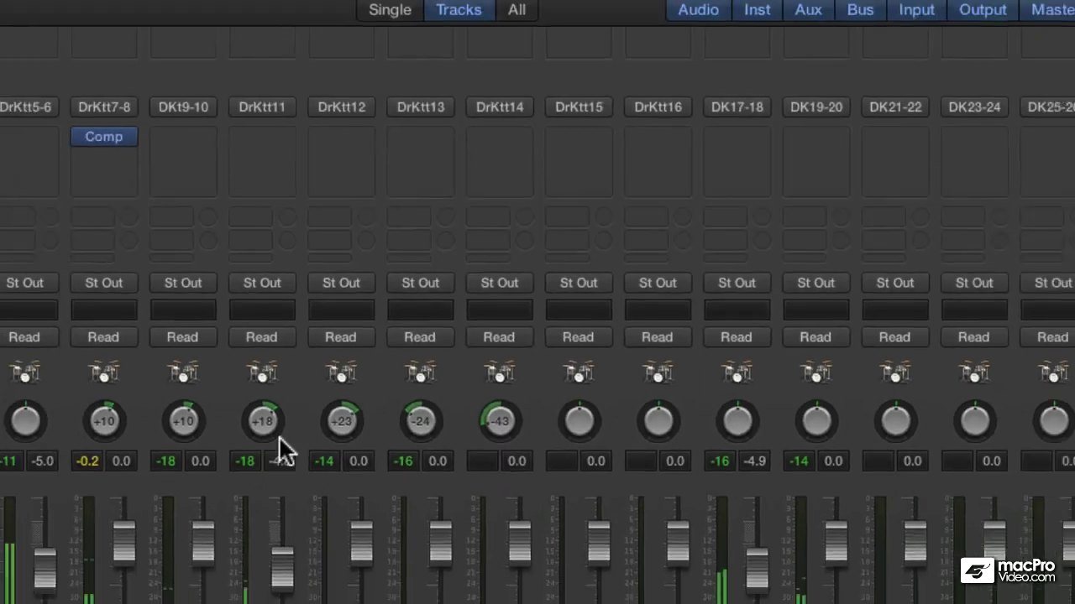